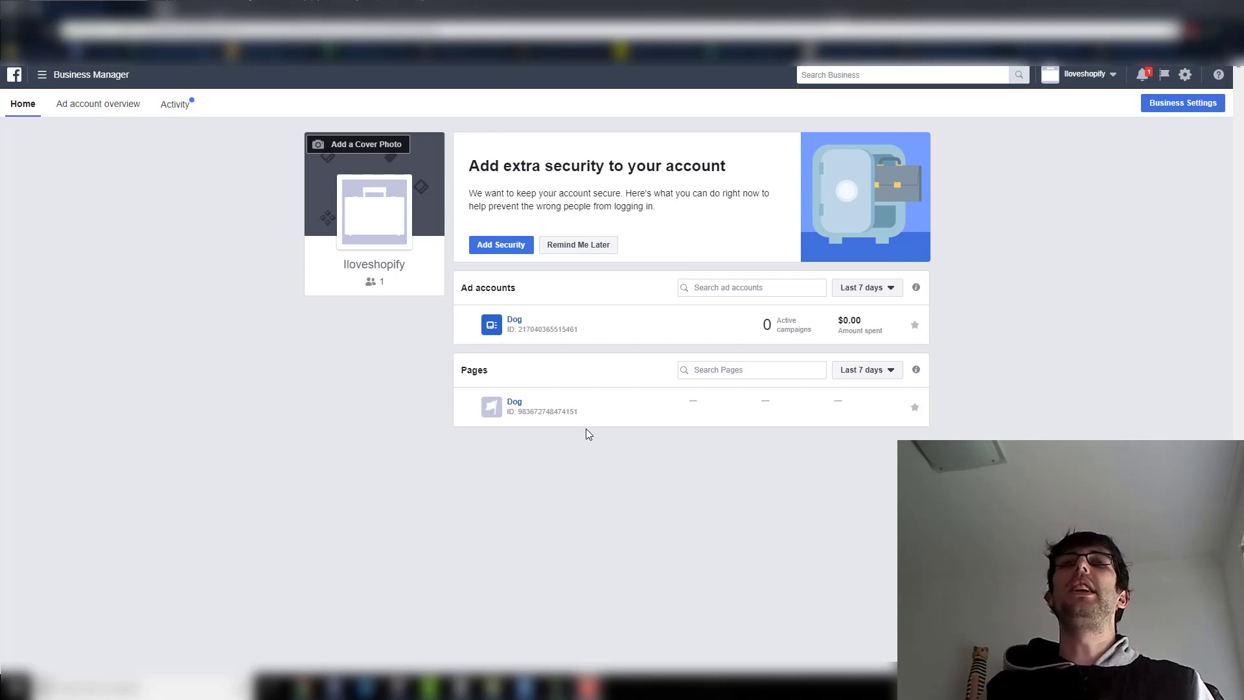
Step: Open the Dog ad account and go to its Audiences library
click(517, 320)
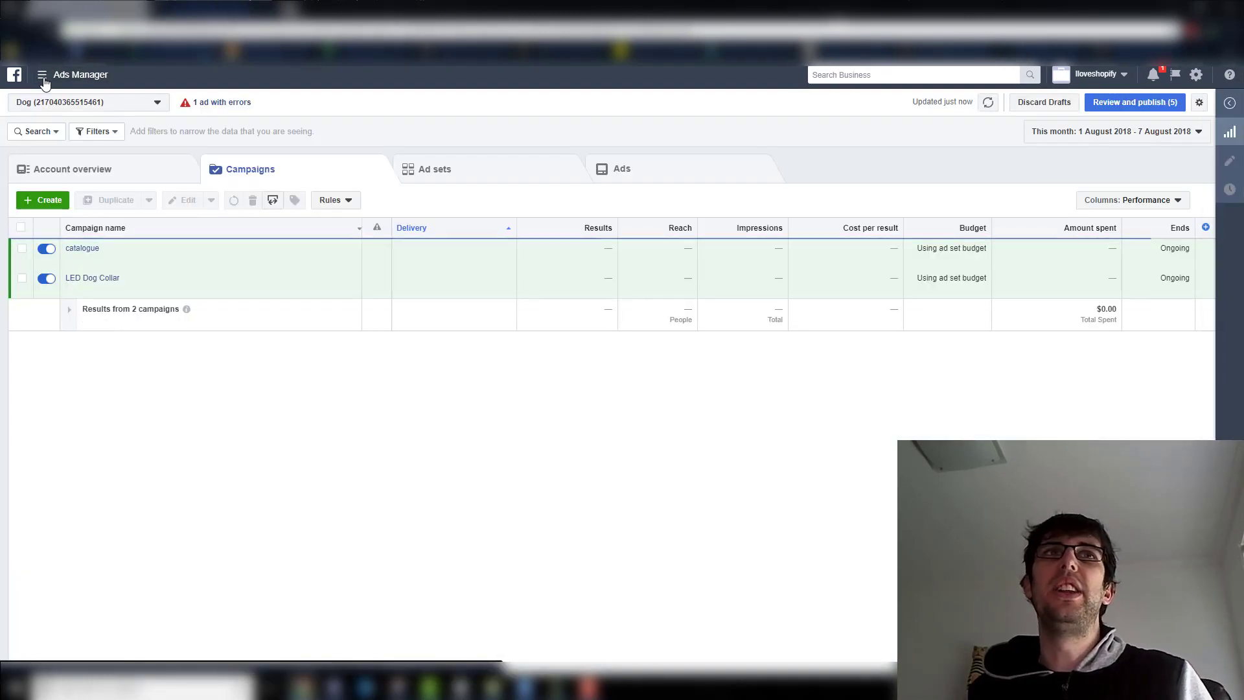
click(44, 82)
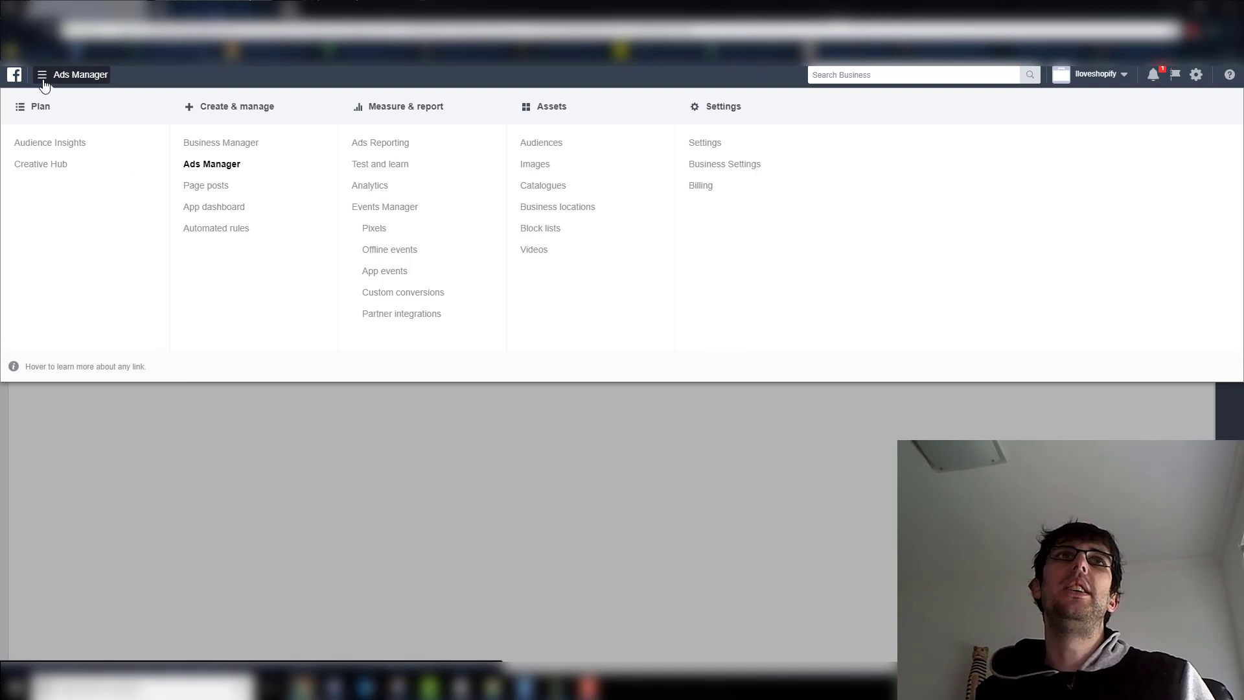
click(531, 144)
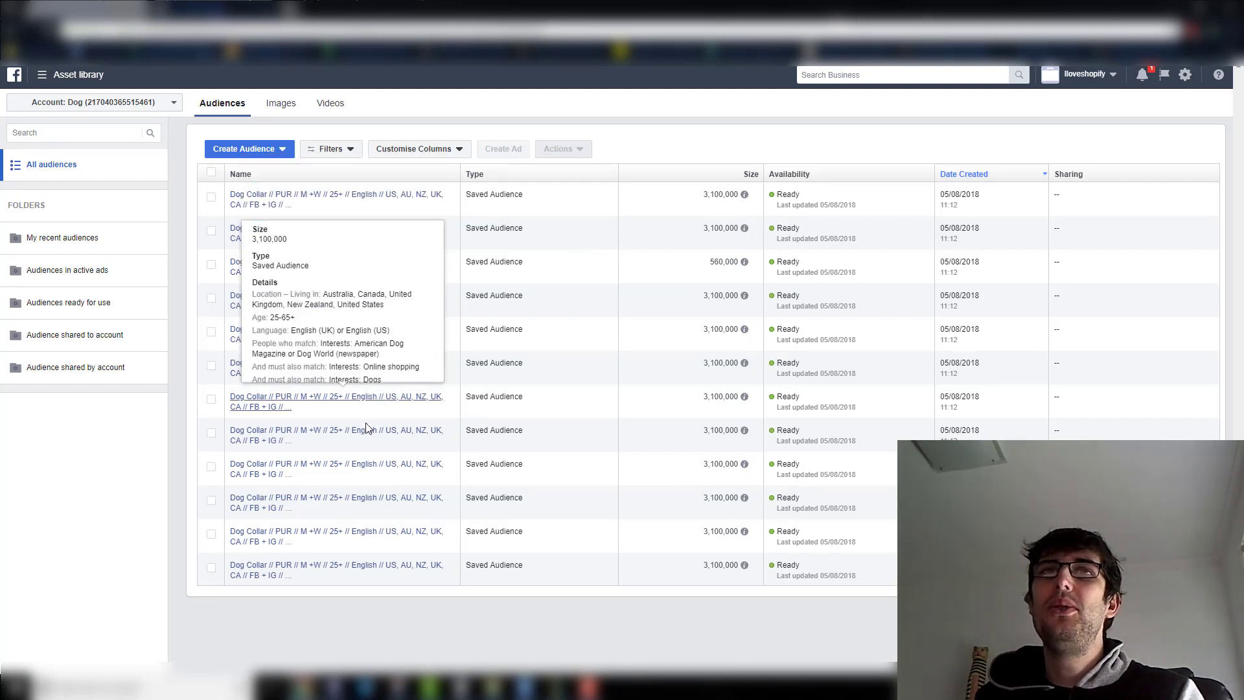
mouse_move(353, 471)
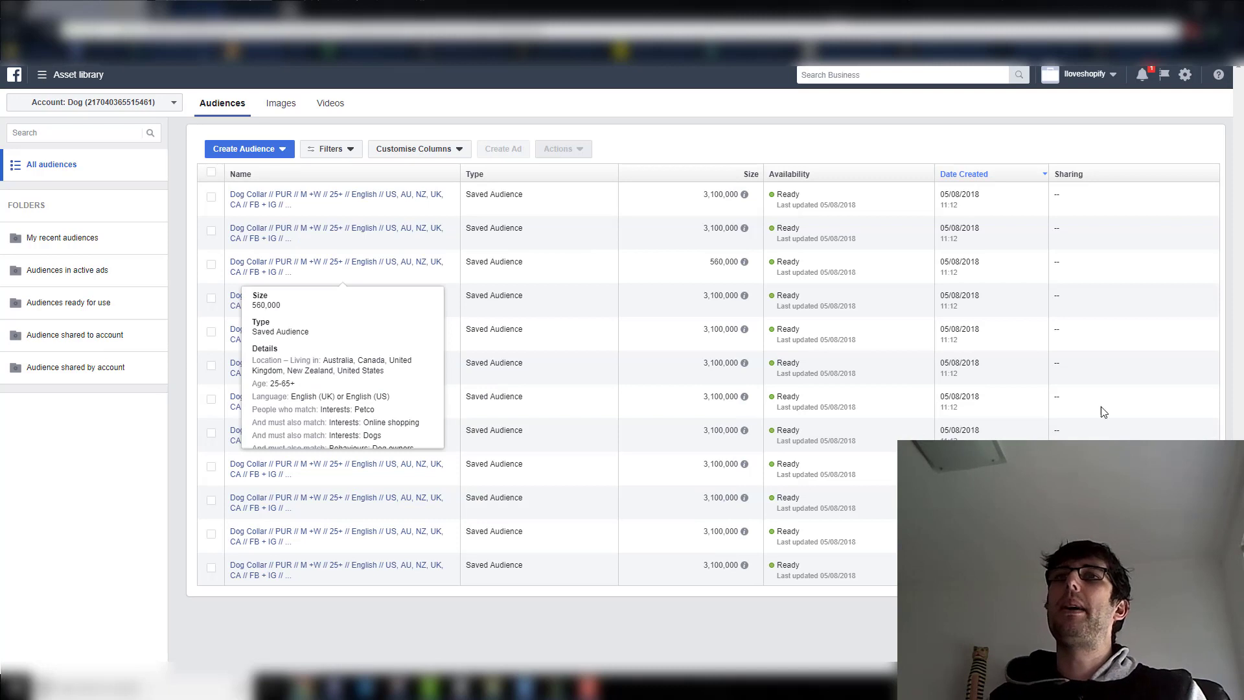
Step: Start creating a custom audience based on website traffic
click(278, 149)
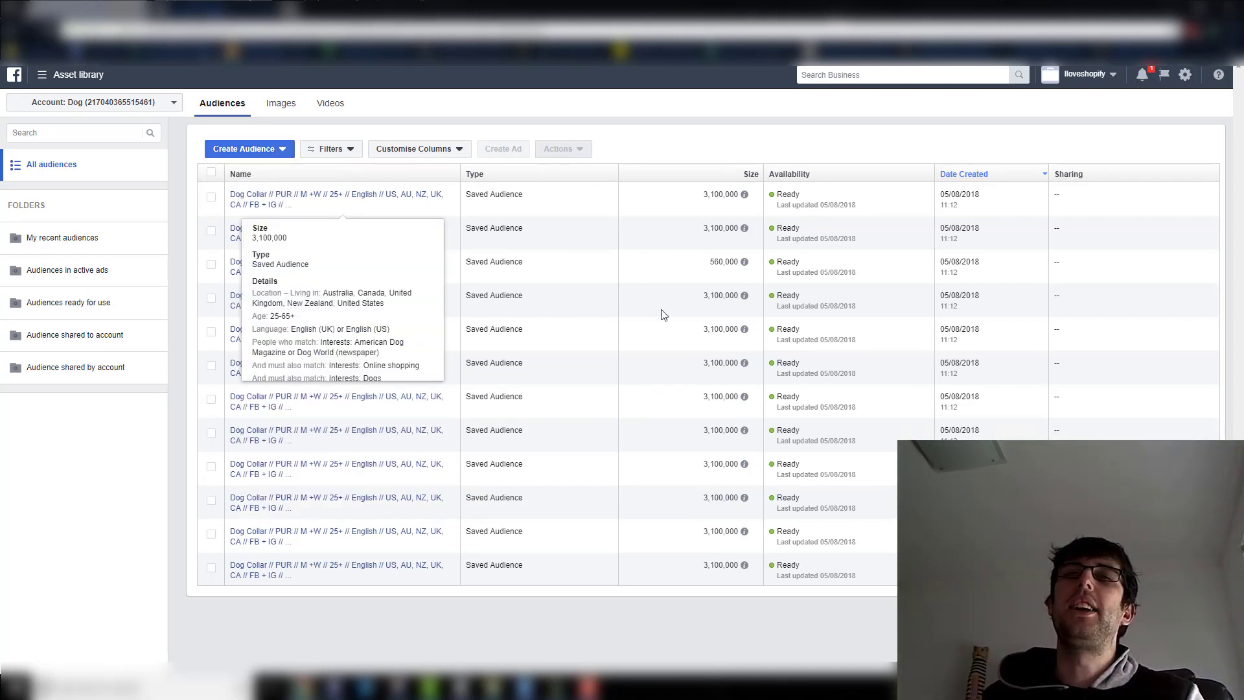
click(244, 148)
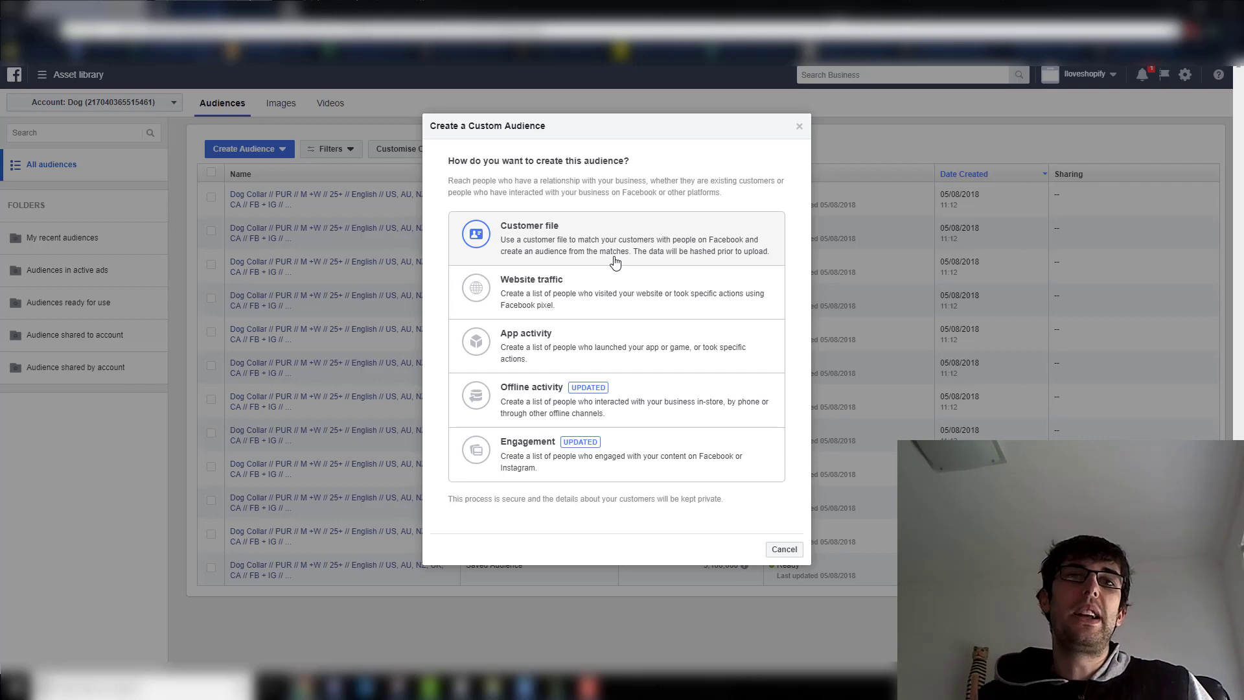
click(561, 283)
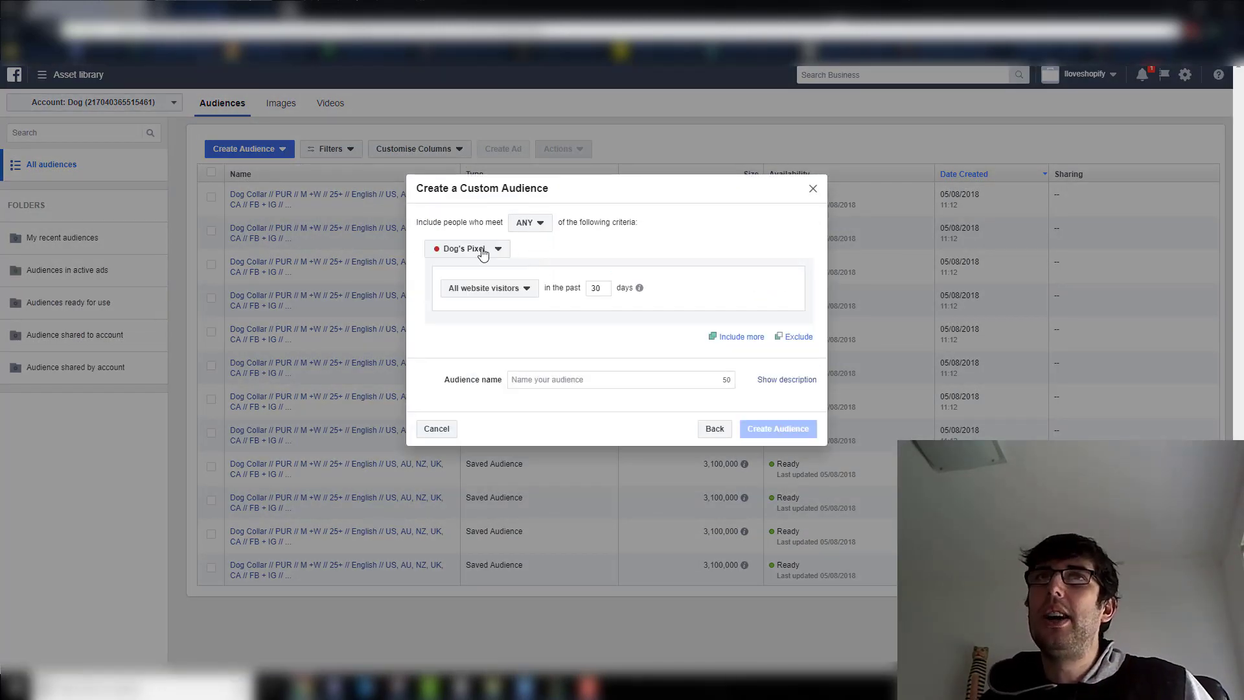
click(508, 293)
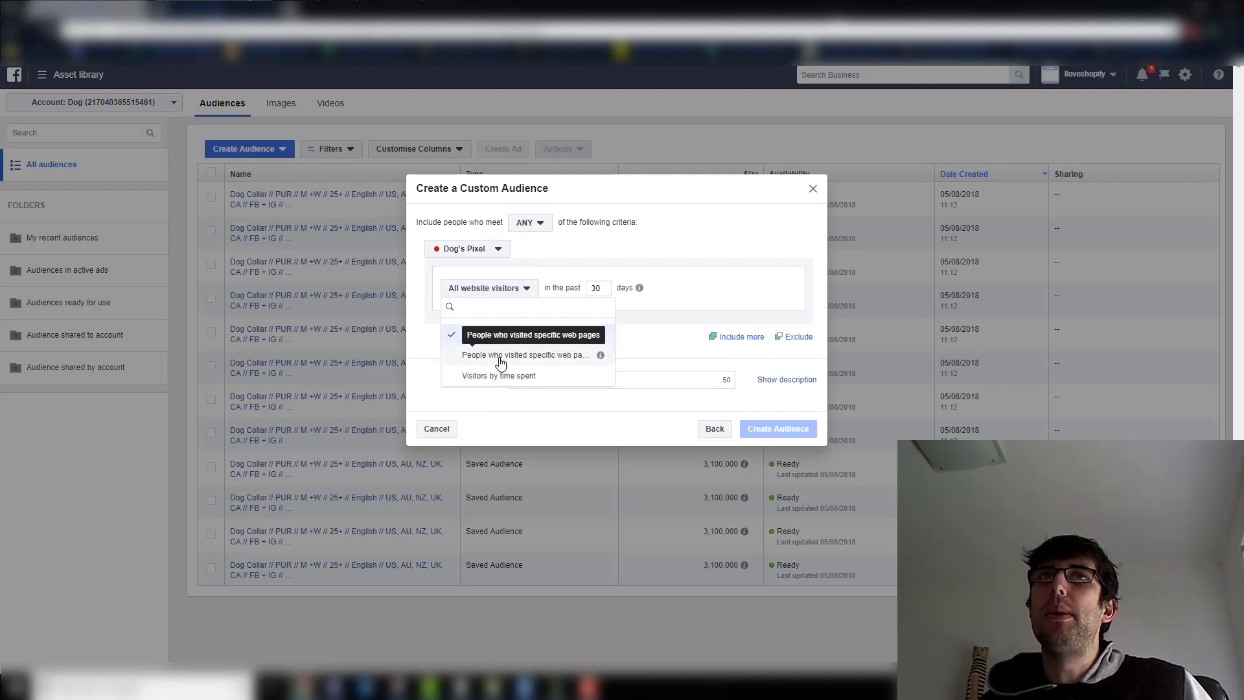
click(652, 350)
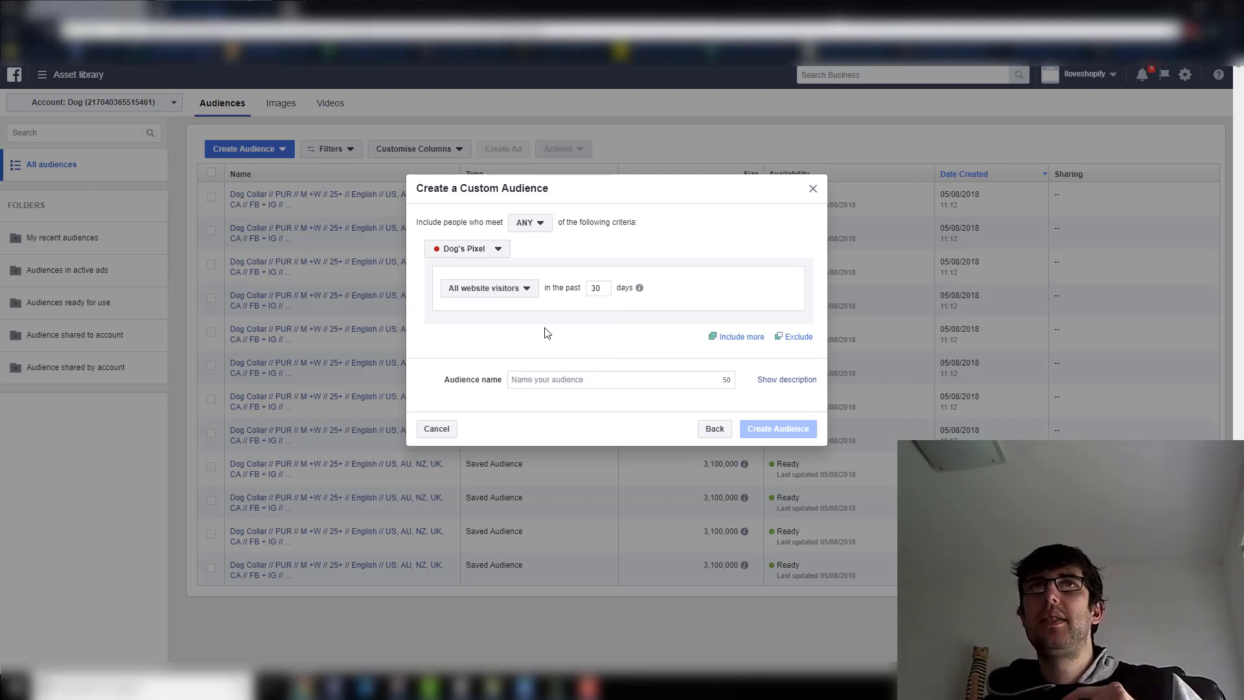
click(511, 291)
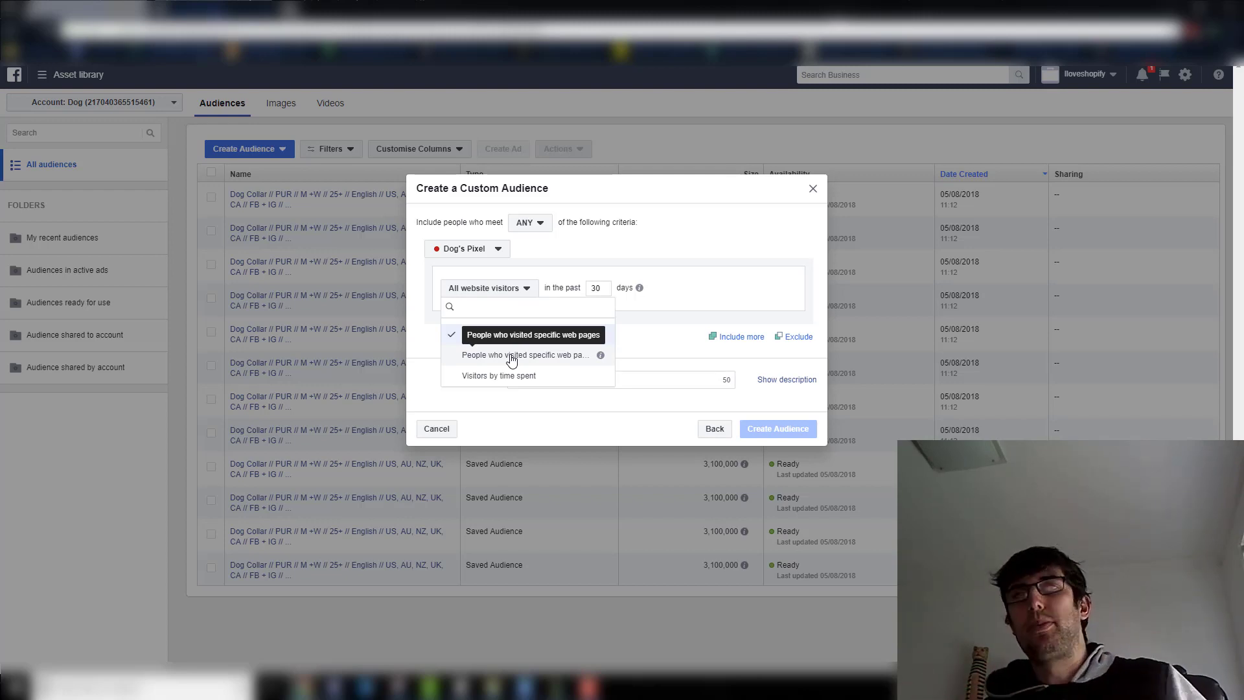
click(535, 331)
click(497, 292)
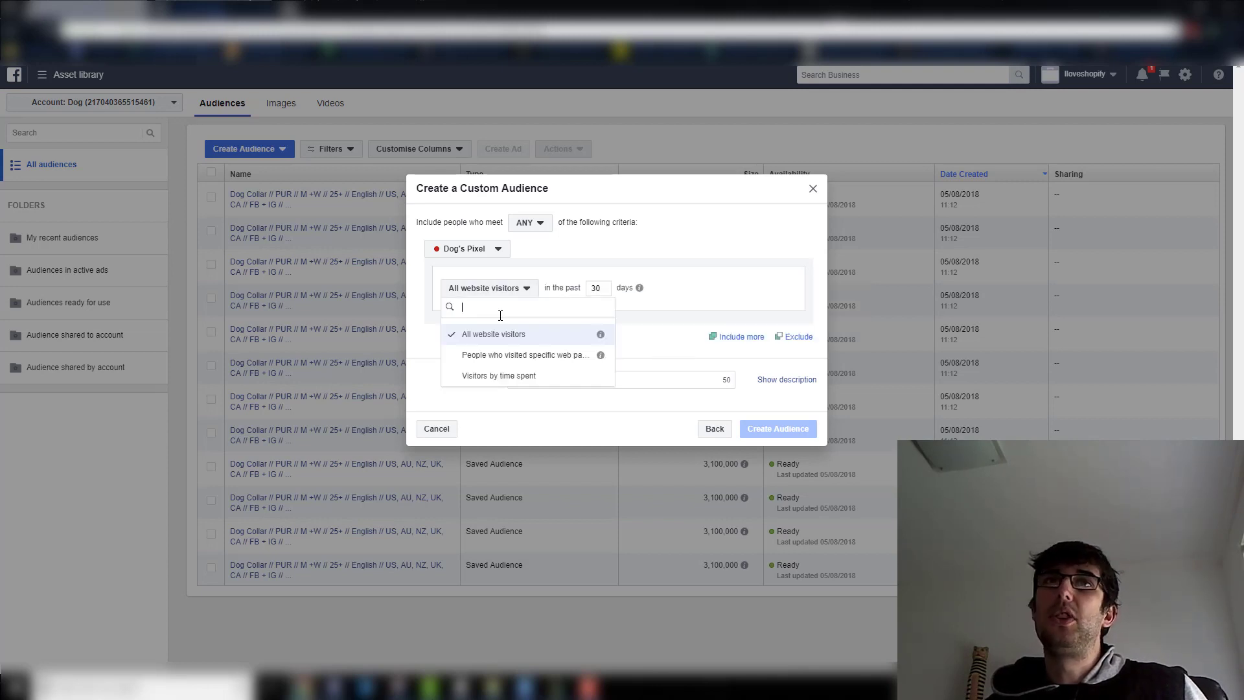
click(654, 330)
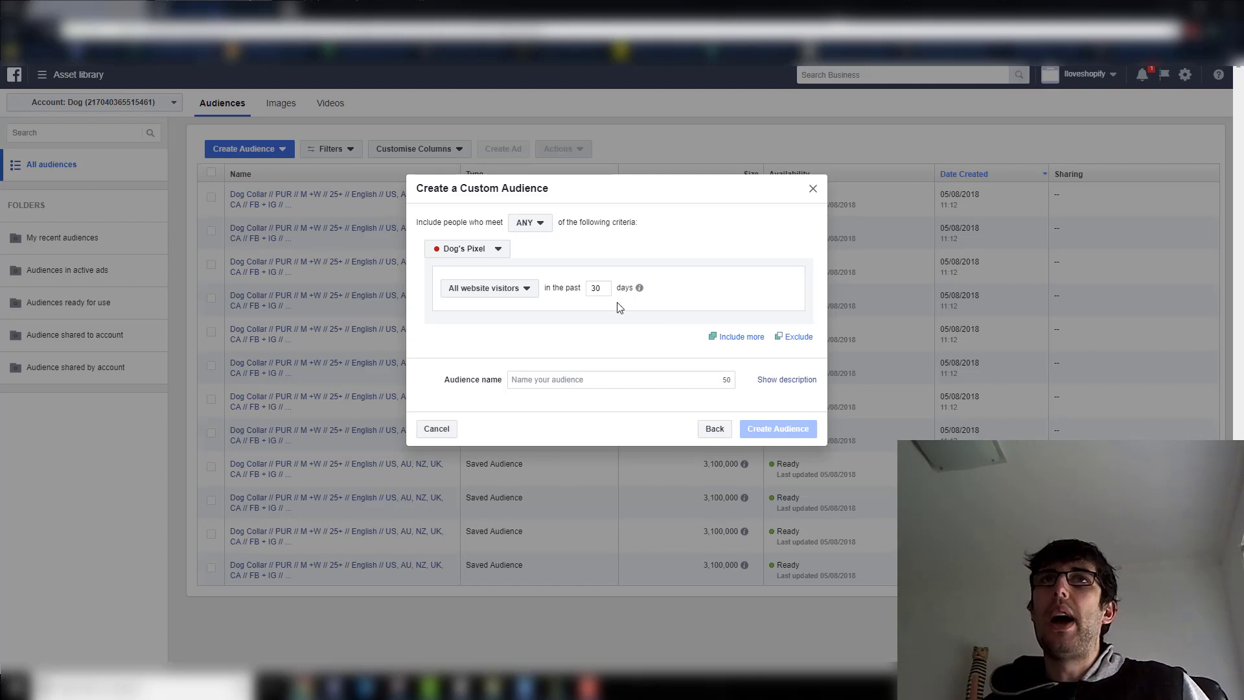
Step: Define the audience as people who visited specific web pages whose URL contains "dog-collar"
click(494, 291)
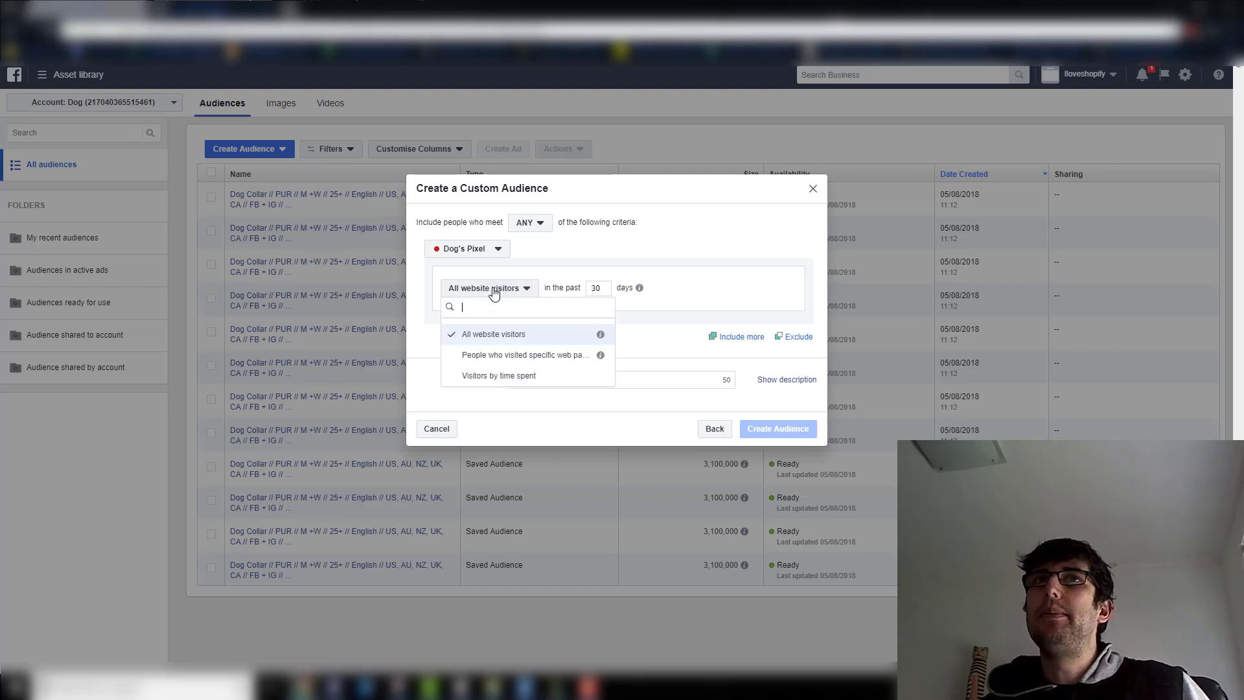
click(496, 355)
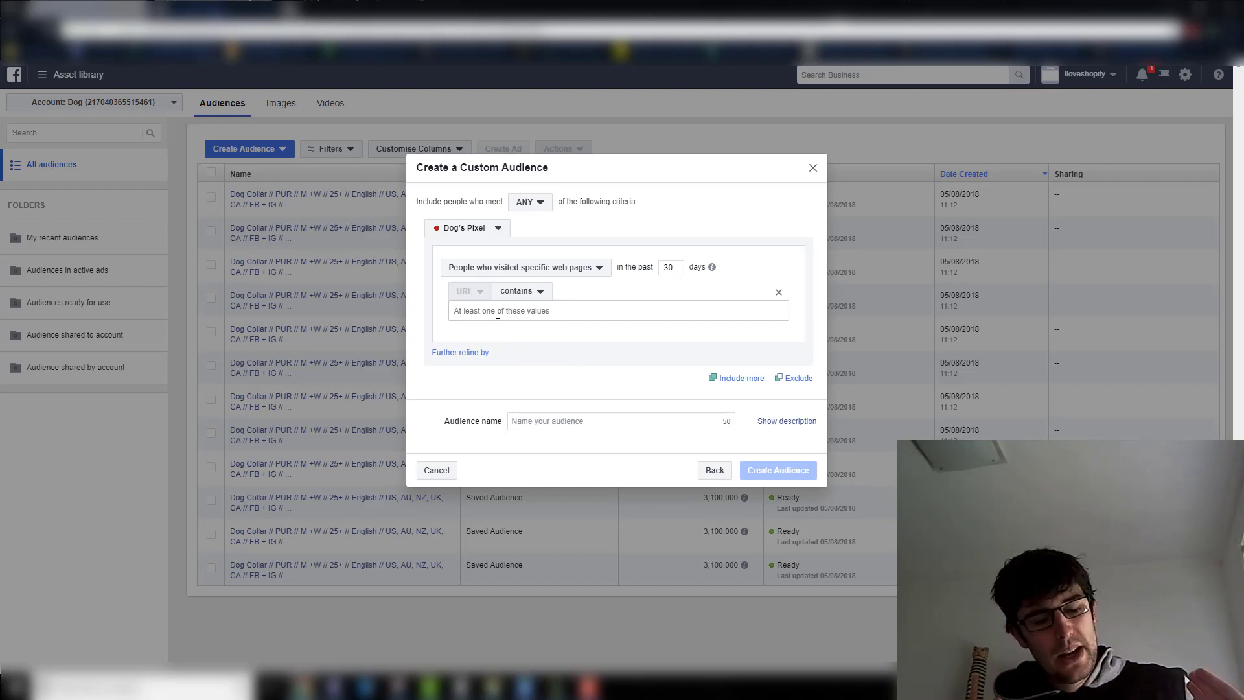
click(498, 314)
text(dog-)
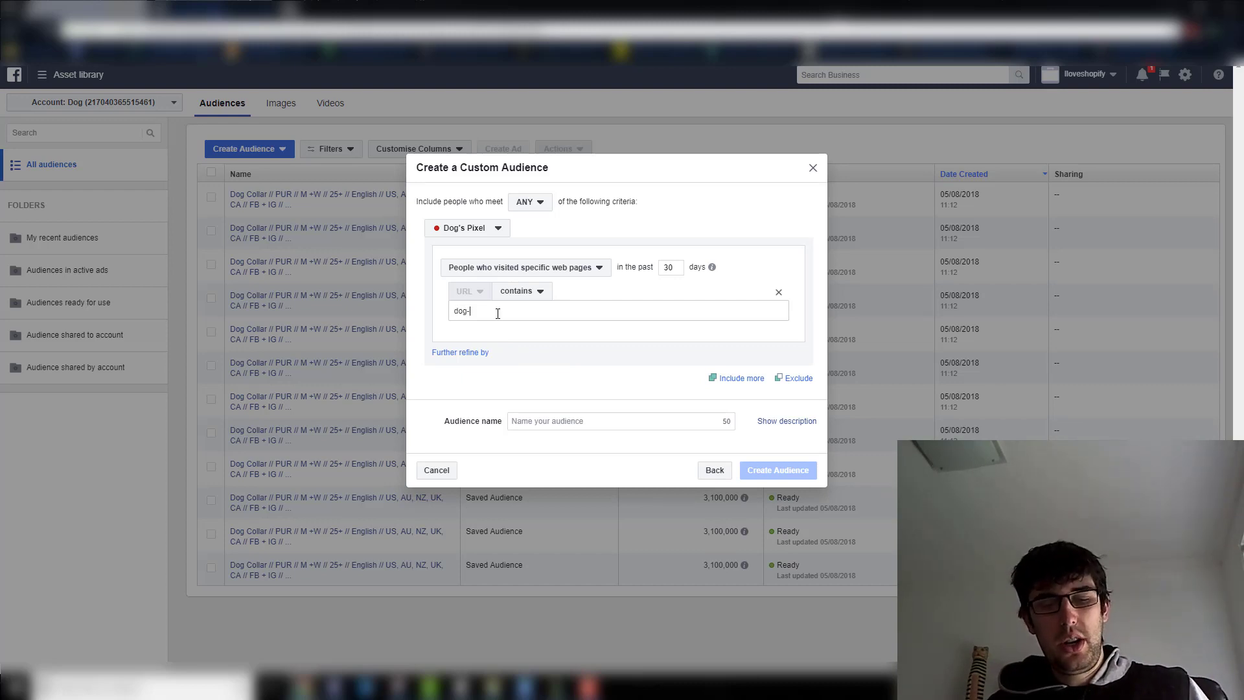
text(collar)
key(Tab)
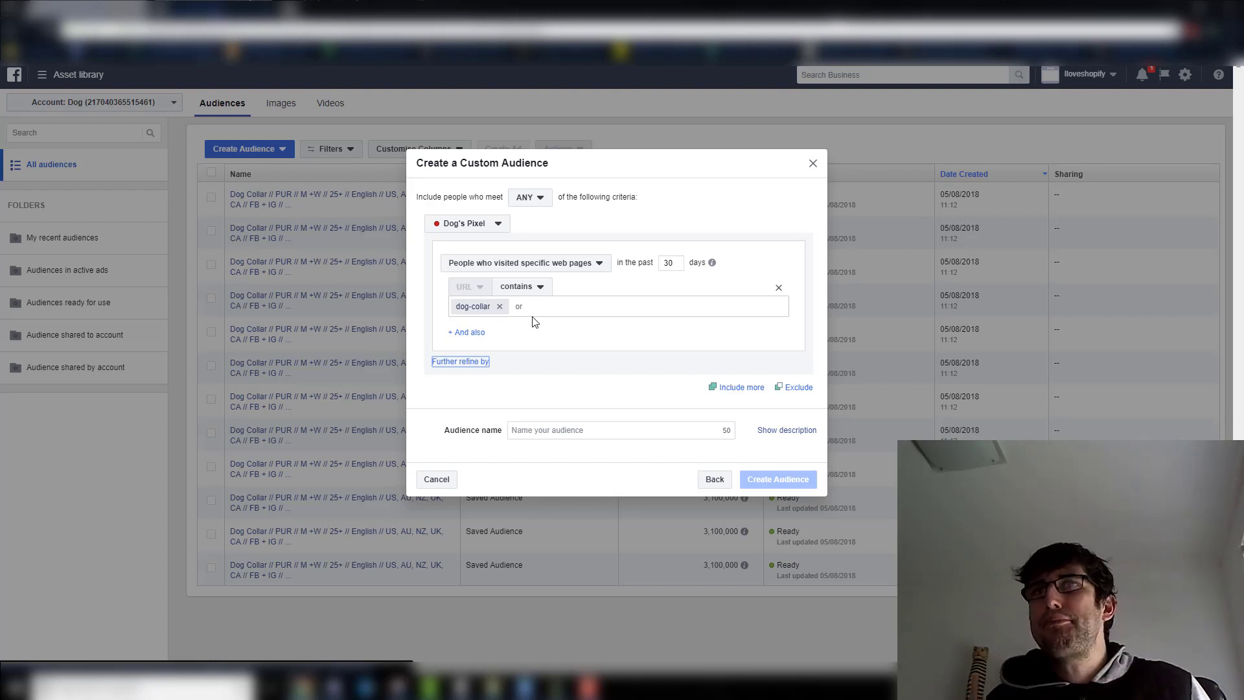
click(473, 362)
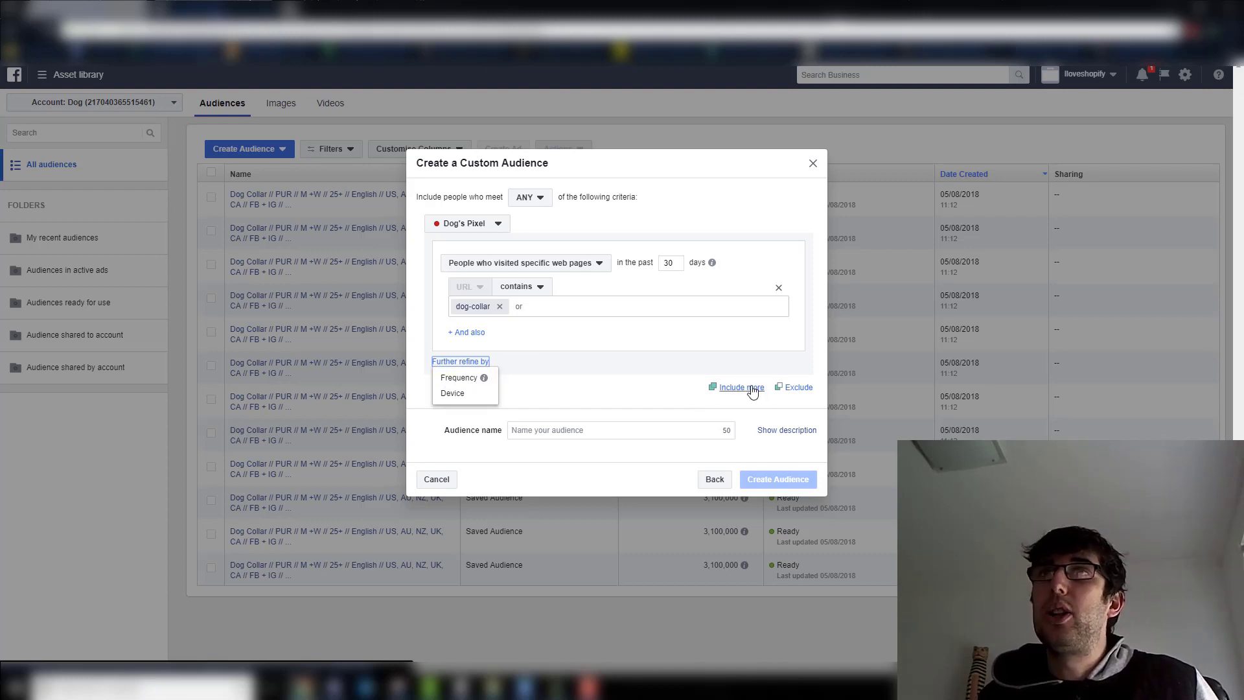
click(707, 391)
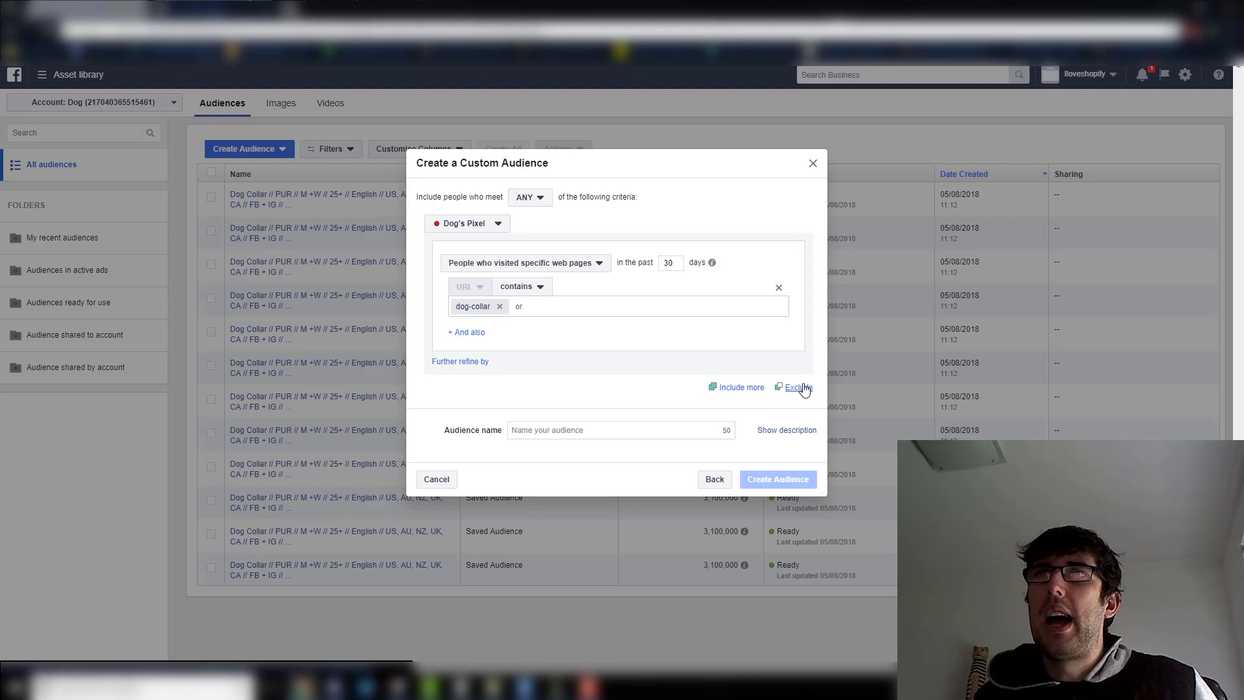
Step: Name the audience "CA - Dog-Collar - Visited Webpage - 30 Days" and create it
click(576, 429)
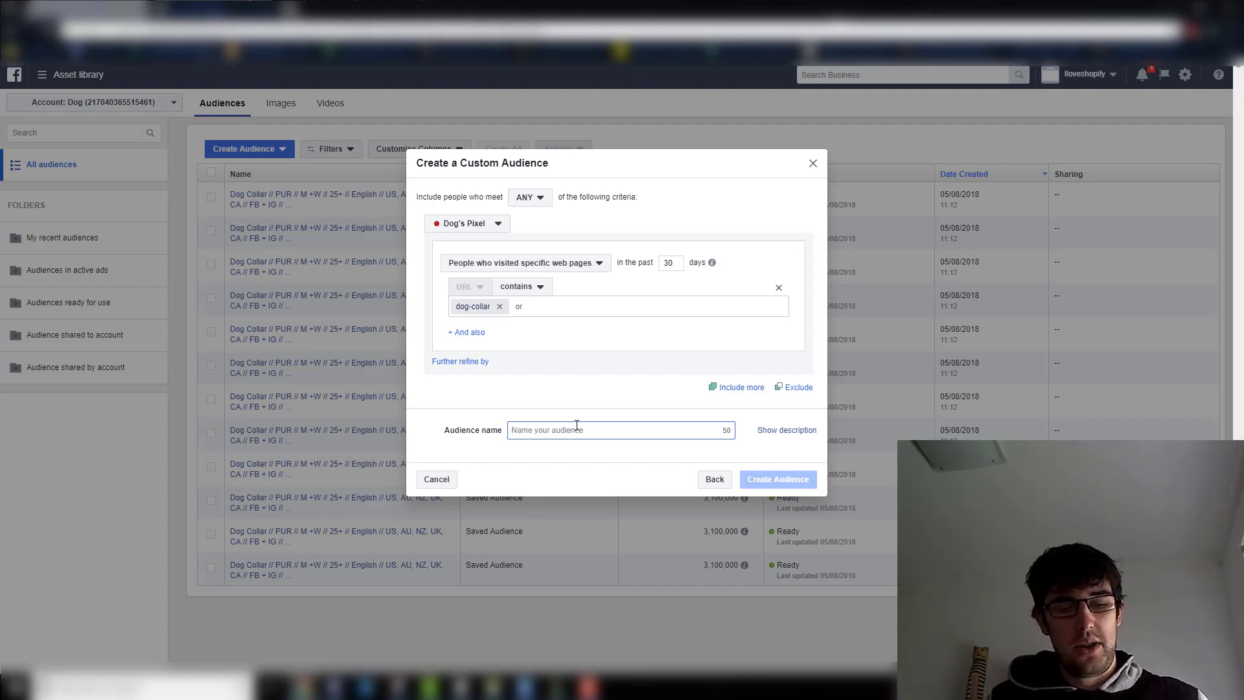
text(CA)
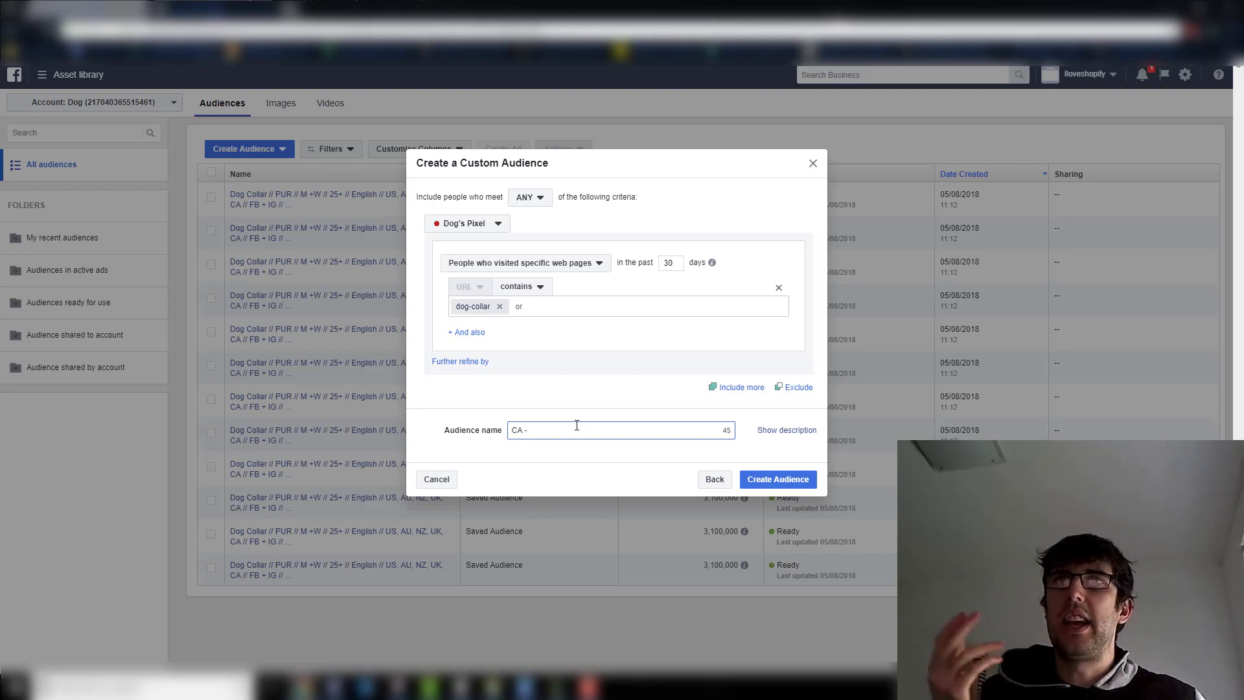
text( - Dog-Collar - V)
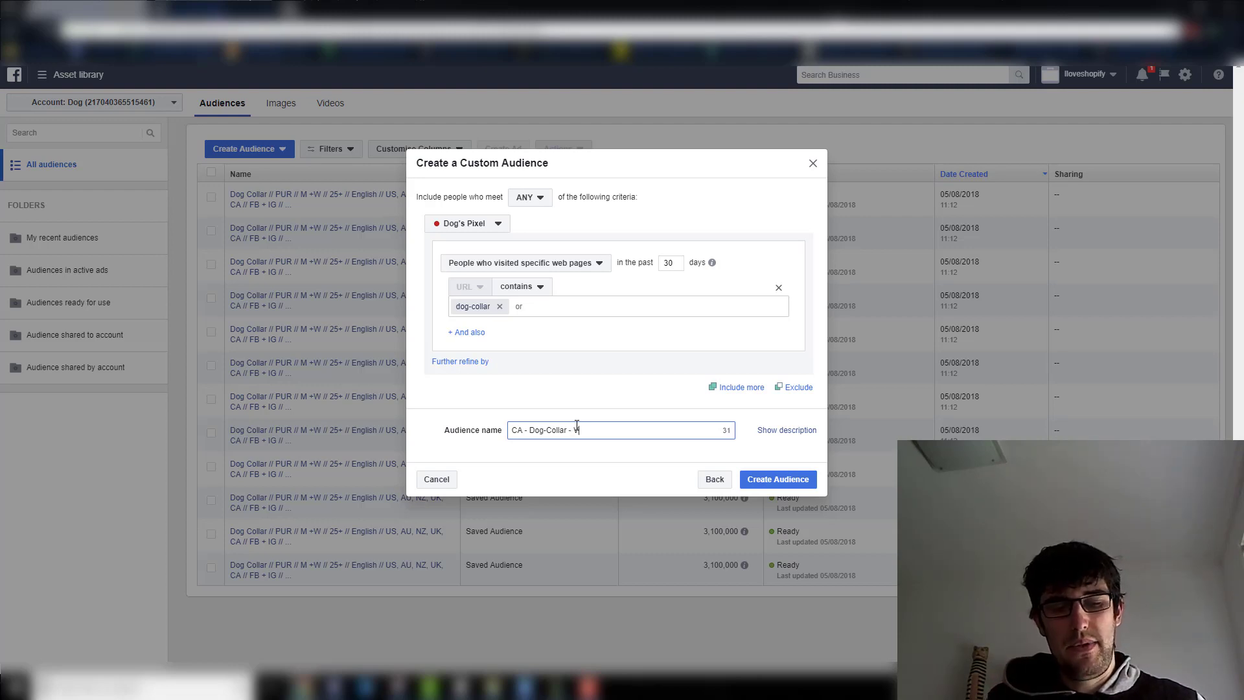
text(isited)
key(BackSpace)
key(BackSpace)
key(BackSpace)
key(BackSpace)
key(BackSpace)
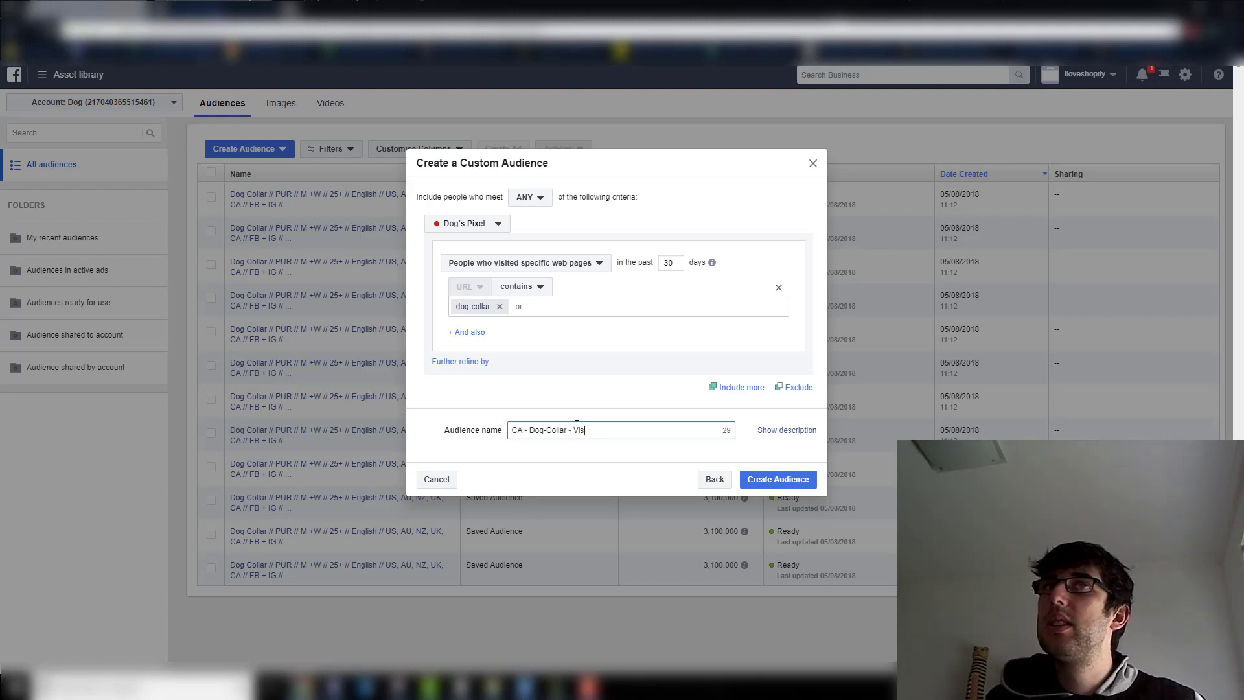
text(ited )
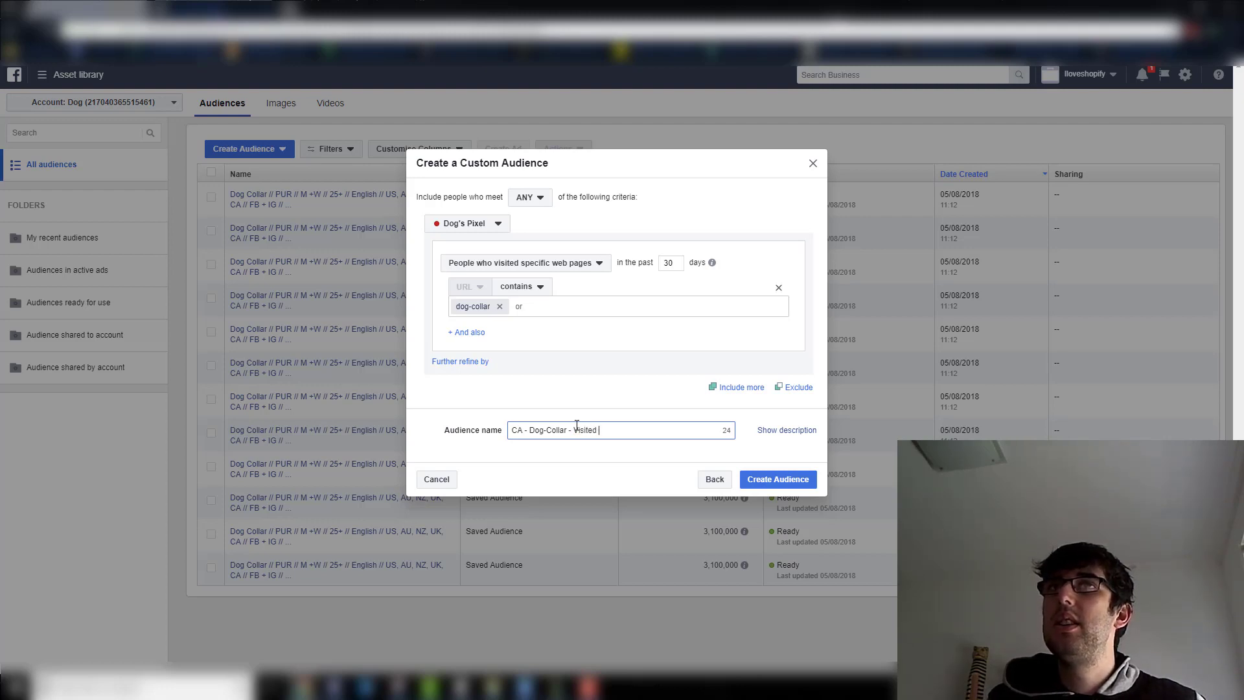
text(Webpage -)
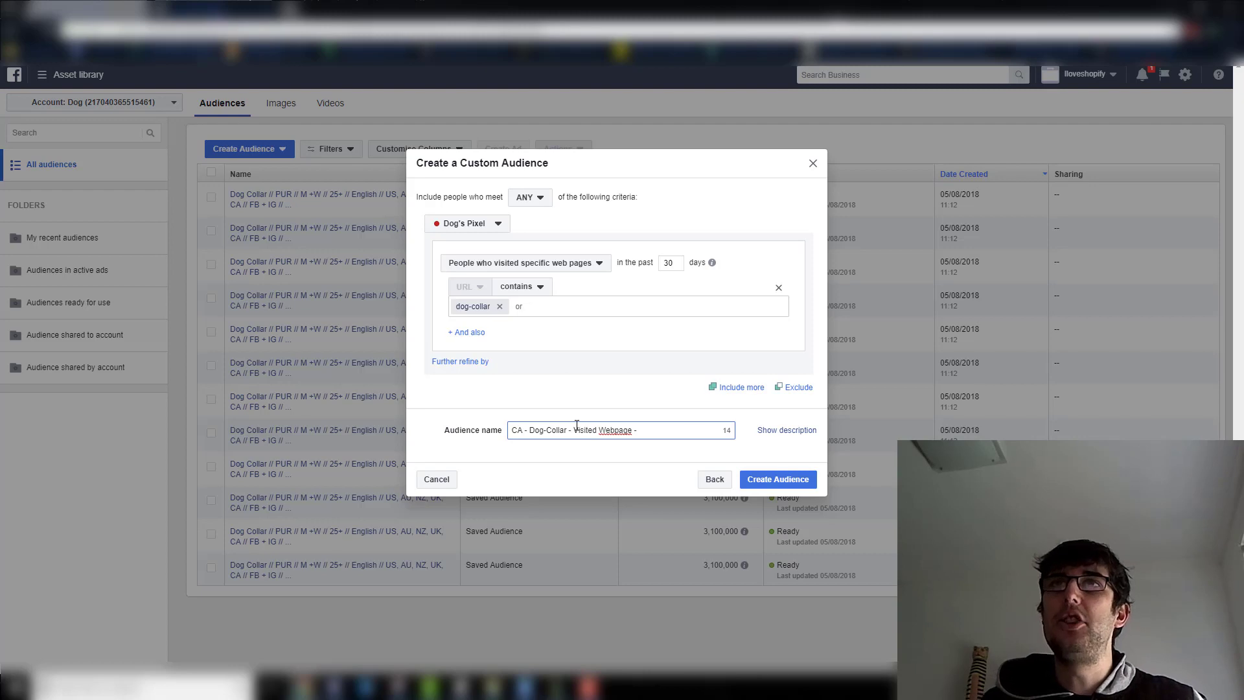
text(30 Days)
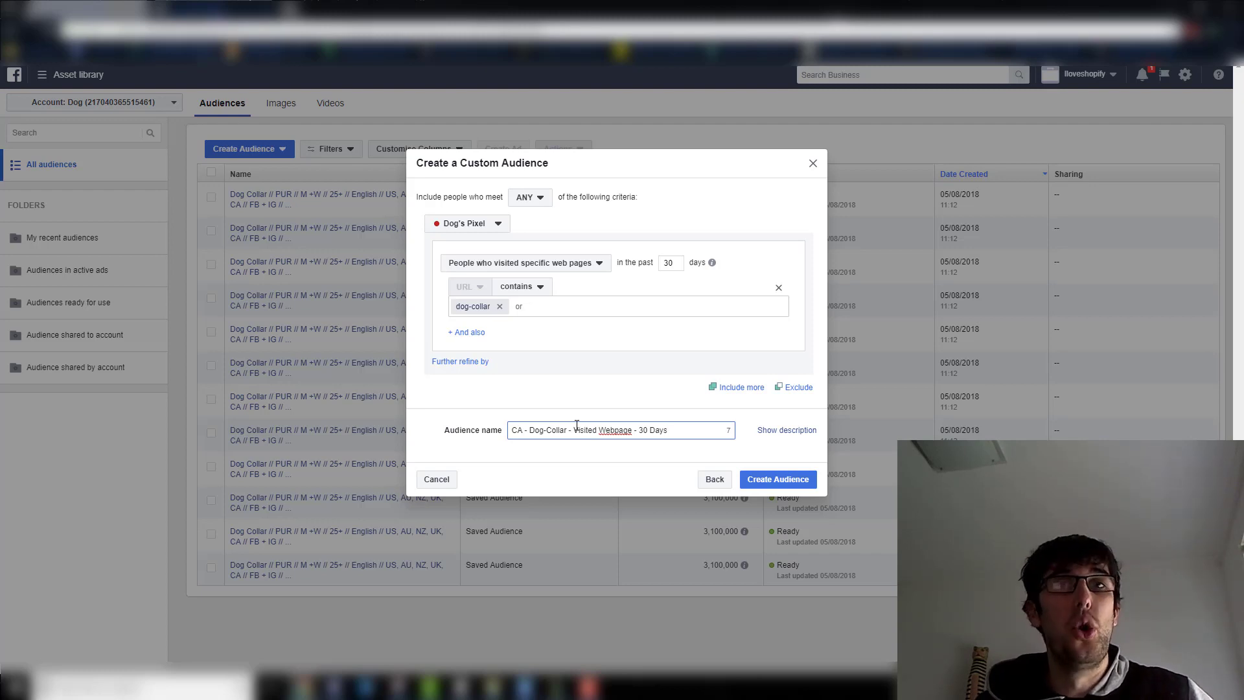
click(795, 478)
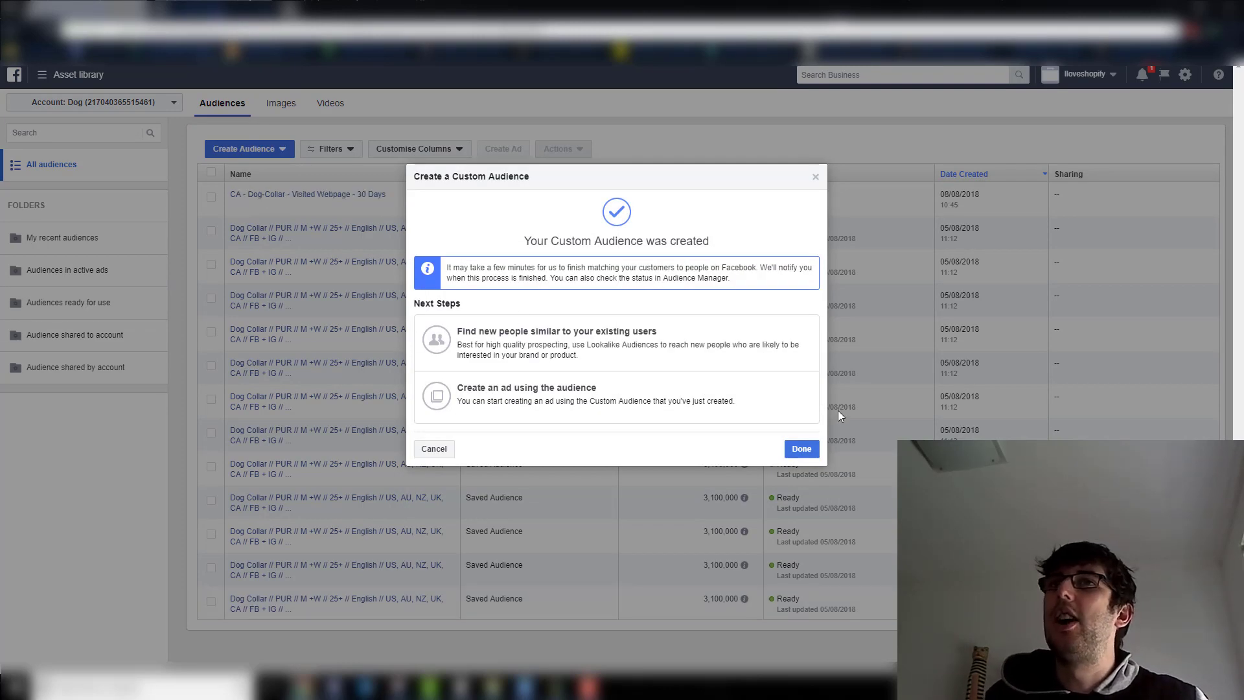
click(800, 448)
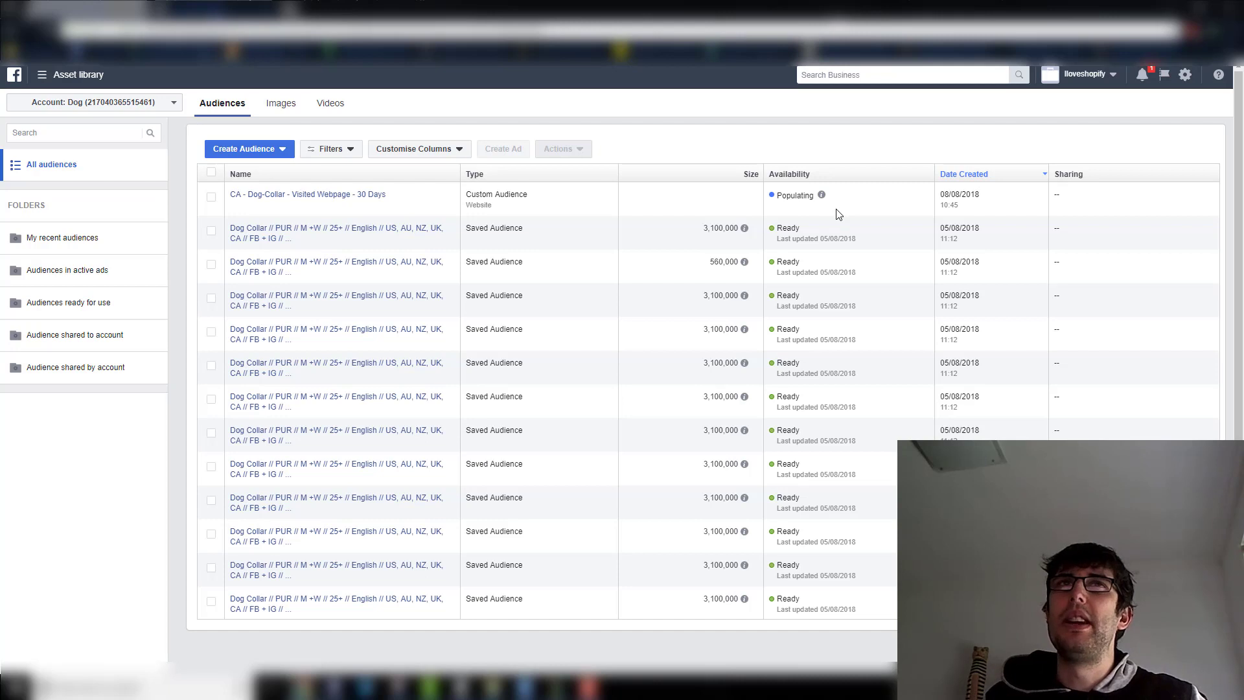
Step: Start a lookalike audience with "CA - Dog-Collar - Visited Webpage - 30 Days" as its source
click(214, 201)
click(282, 151)
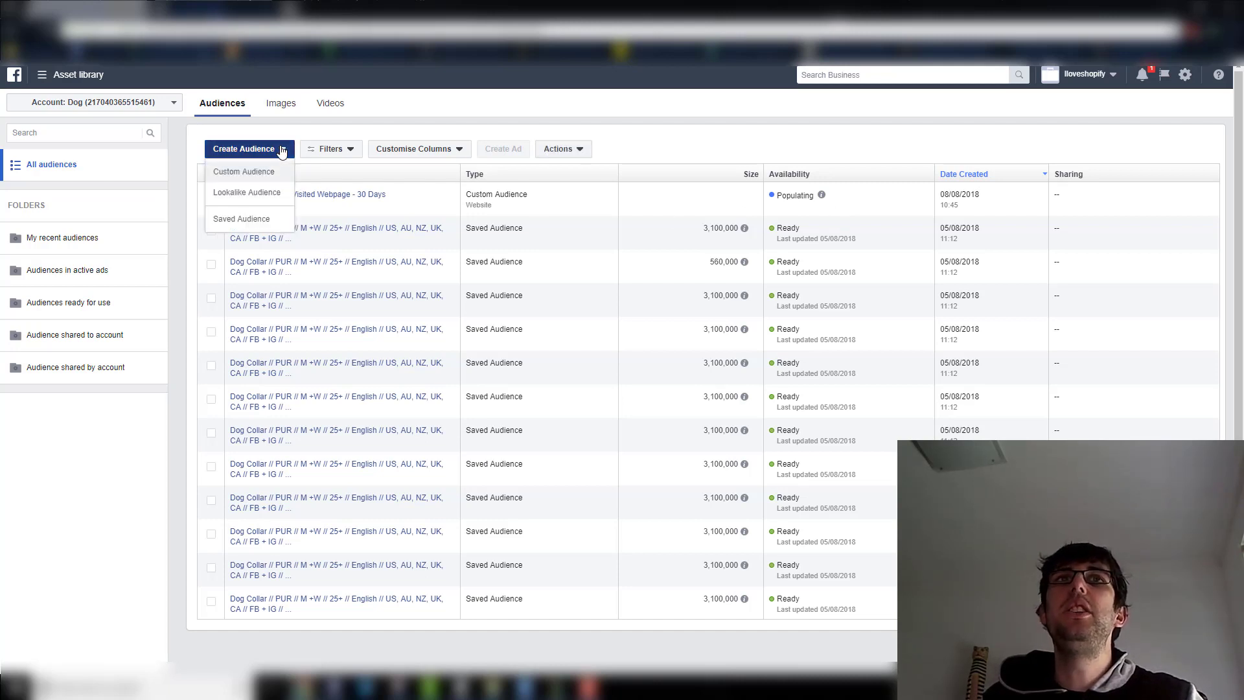
click(252, 192)
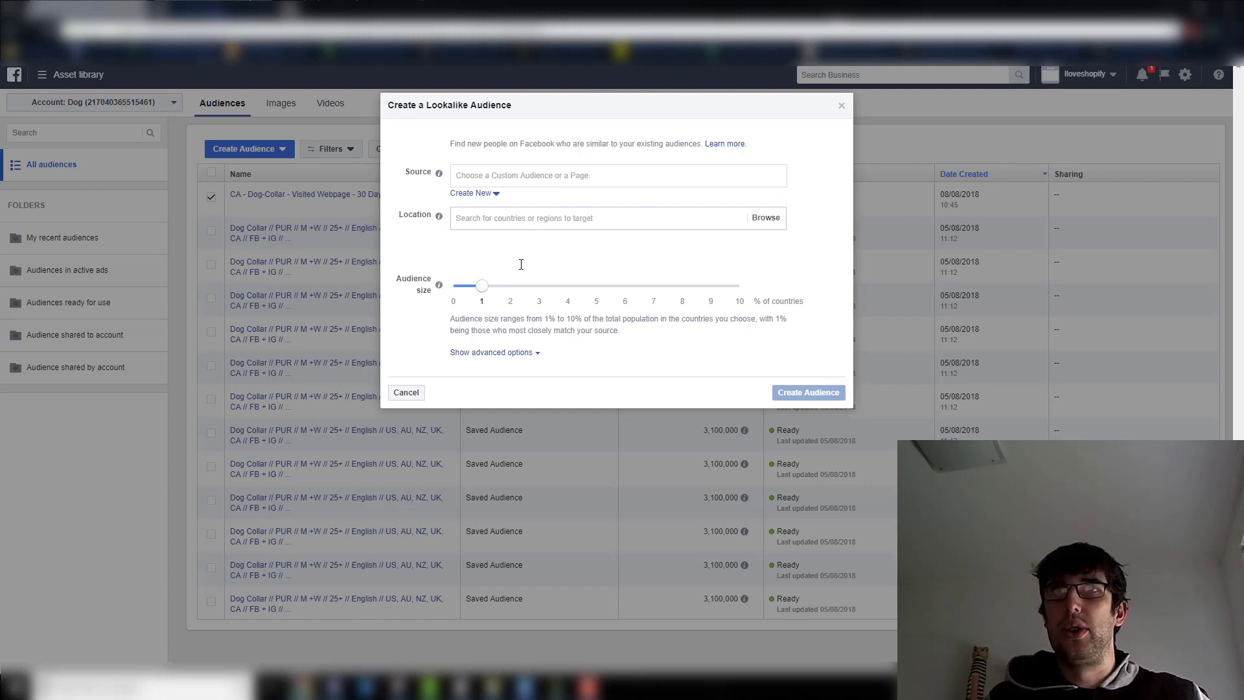
click(564, 176)
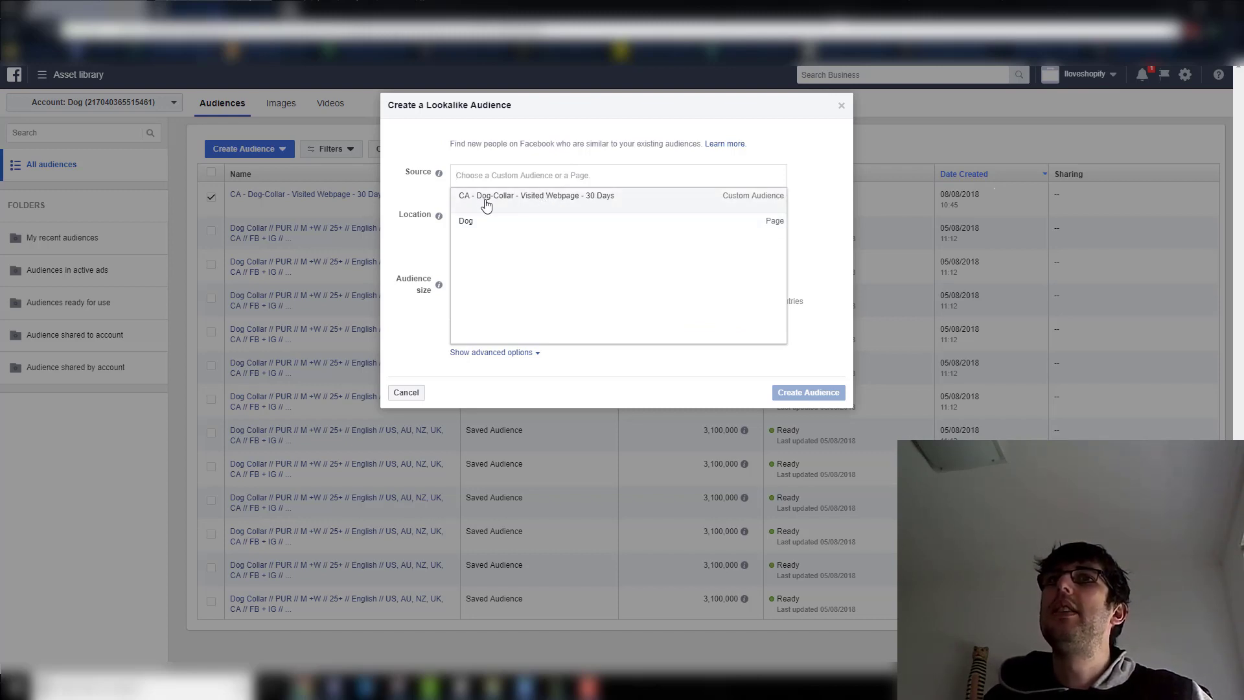
click(570, 203)
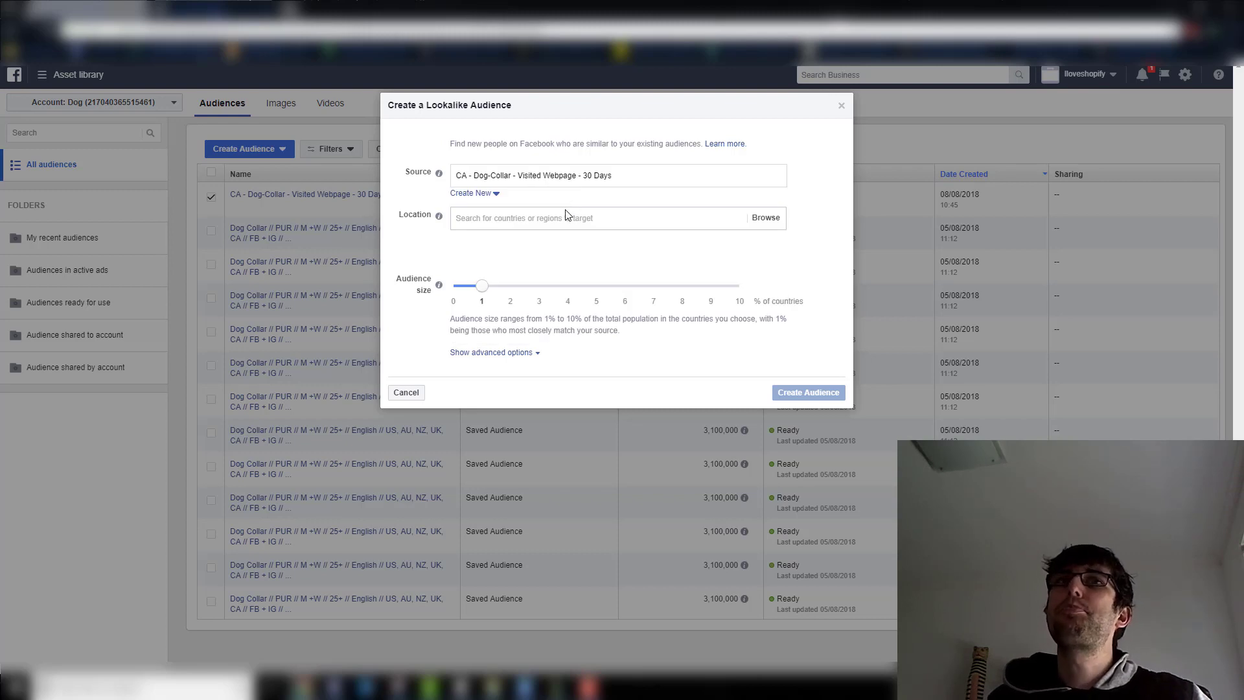
Step: Add United States as the lookalike audience's target location
click(538, 218)
text(united stat)
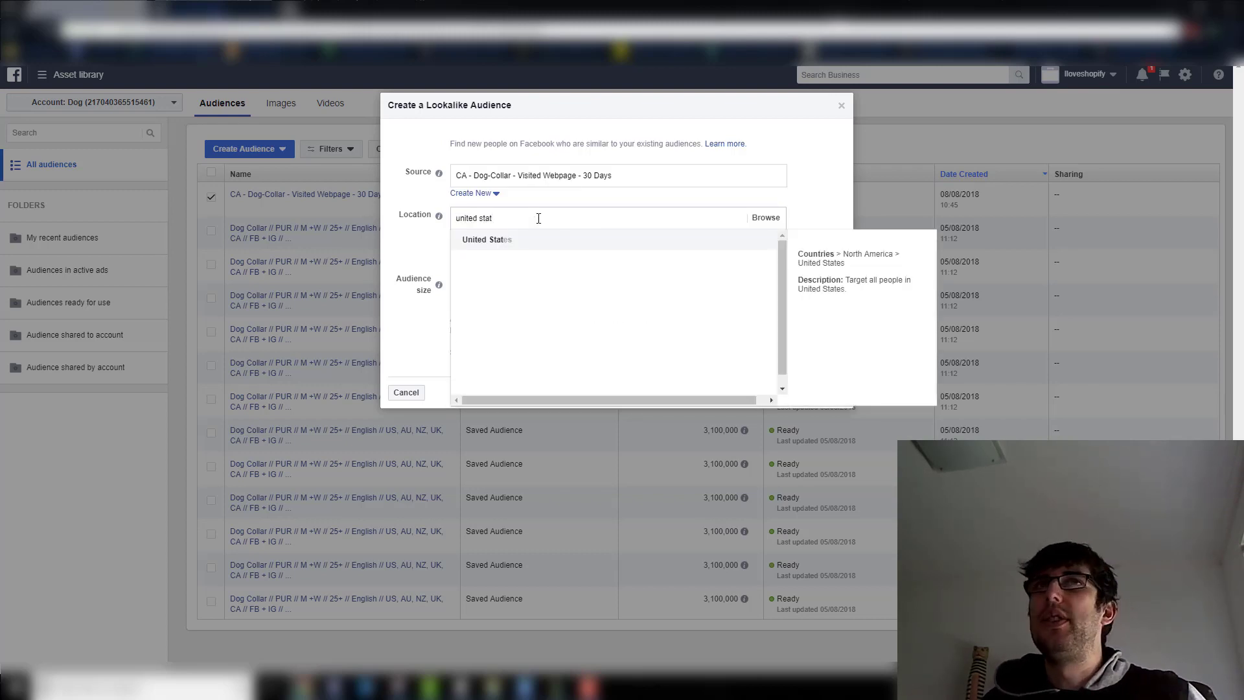
click(504, 241)
Step: Try to add Europe as a second location for the lookalike audience
click(464, 267)
text(europ)
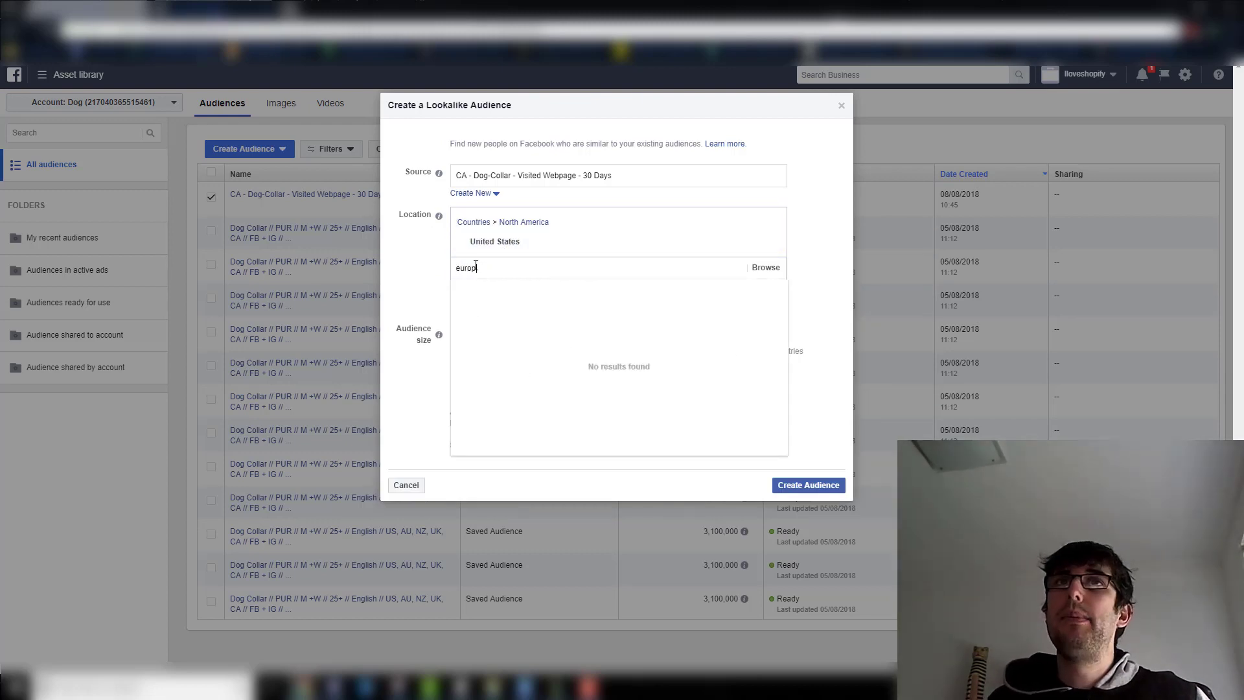
key(BackSpace)
key(BackSpace)
key(BackSpace)
key(BackSpace)
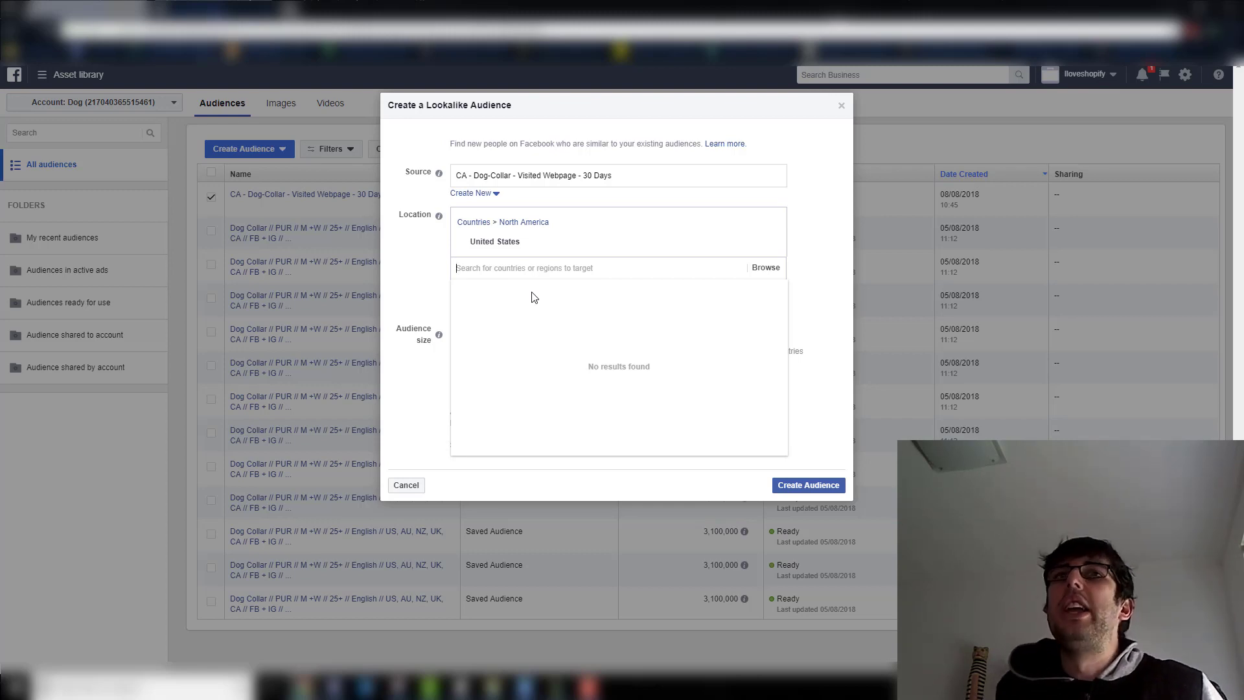
click(426, 250)
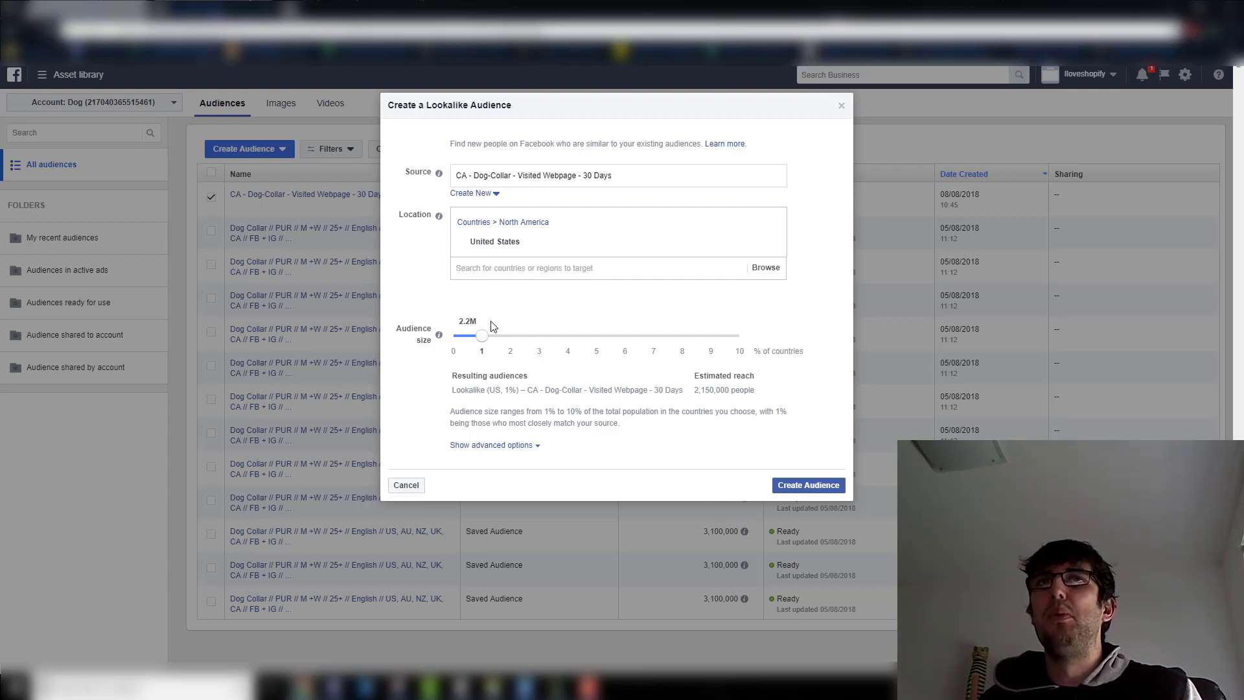
Step: Show the advanced options and split the lookalike into 6 audiences, one for each 1% band from 0% to 6%
click(512, 446)
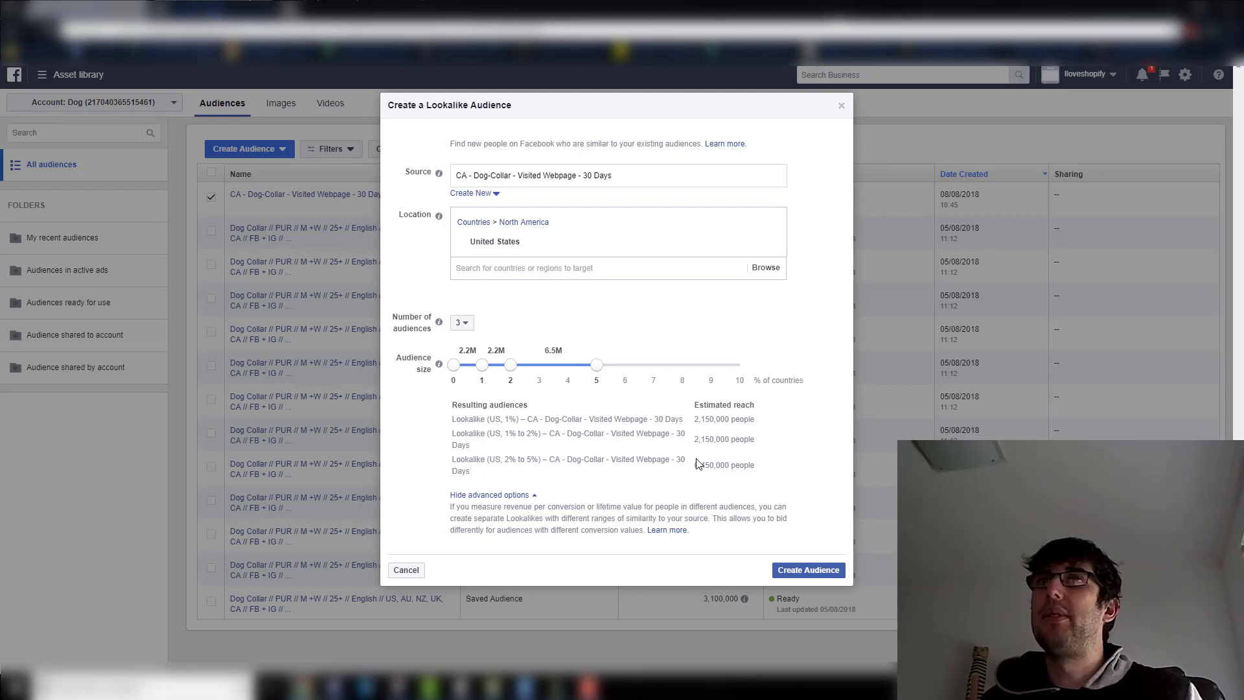
click(462, 323)
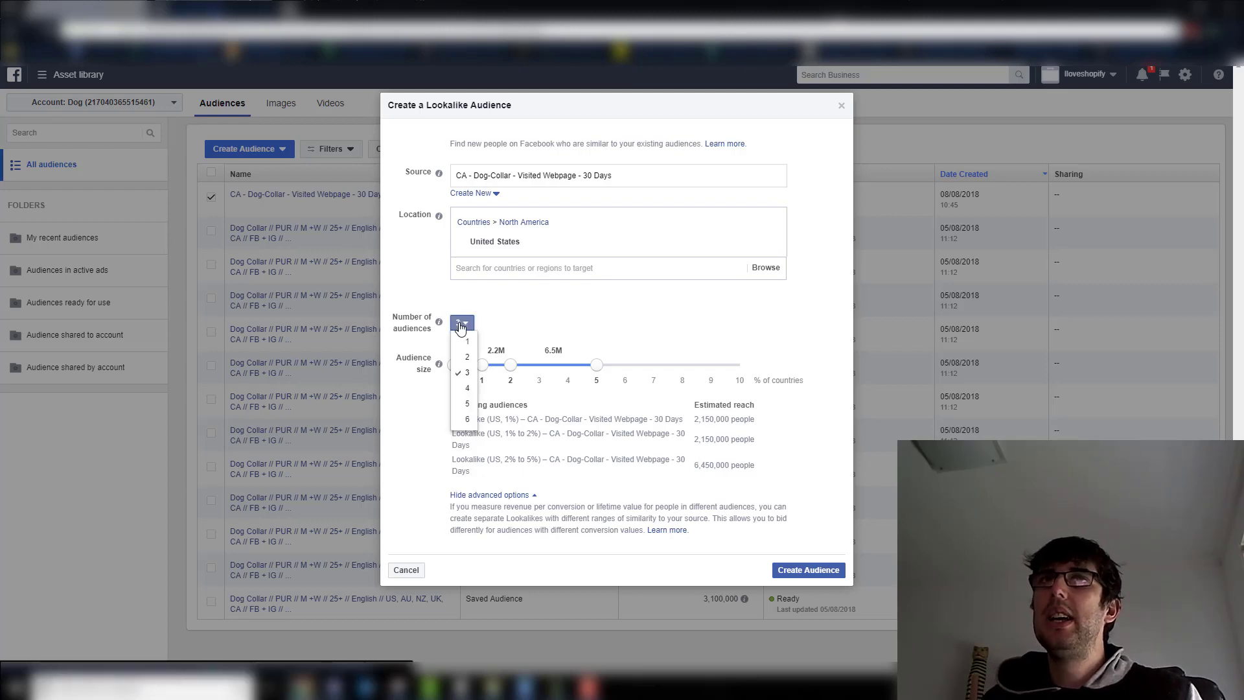
click(467, 420)
mouse_move(546, 368)
mouse_down()
mouse_move(607, 374)
mouse_move(568, 366)
mouse_up()
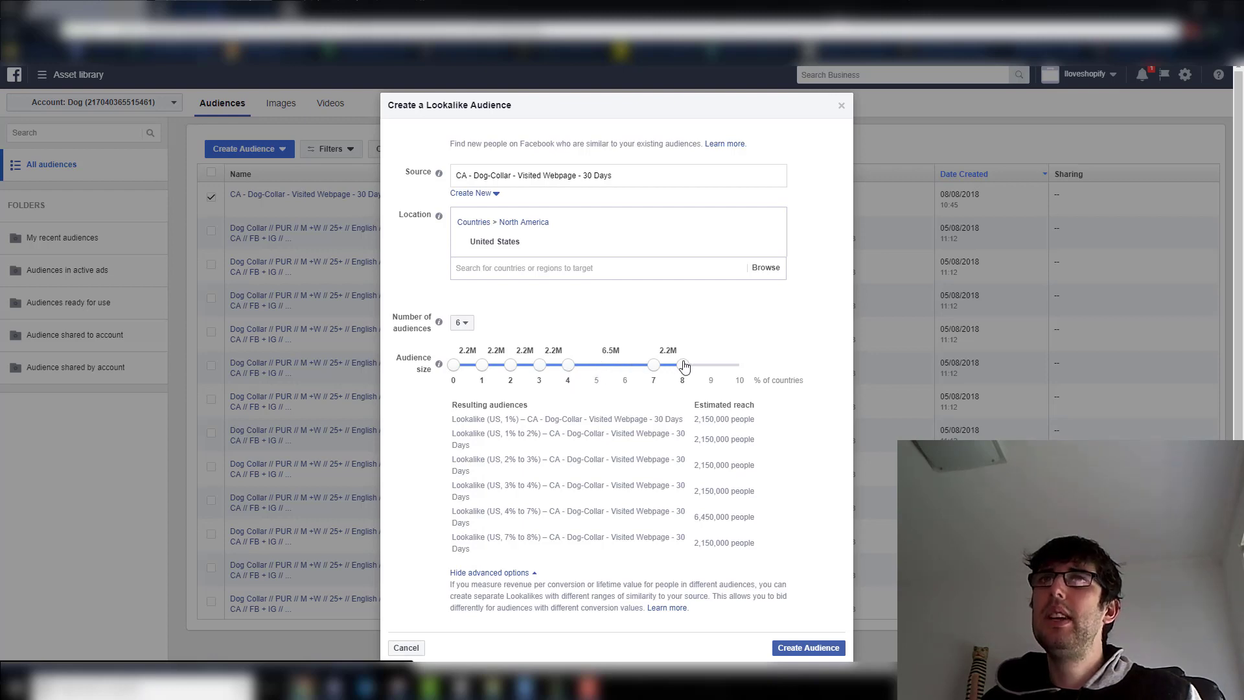
drag(653, 366, 597, 366)
drag(680, 368, 624, 364)
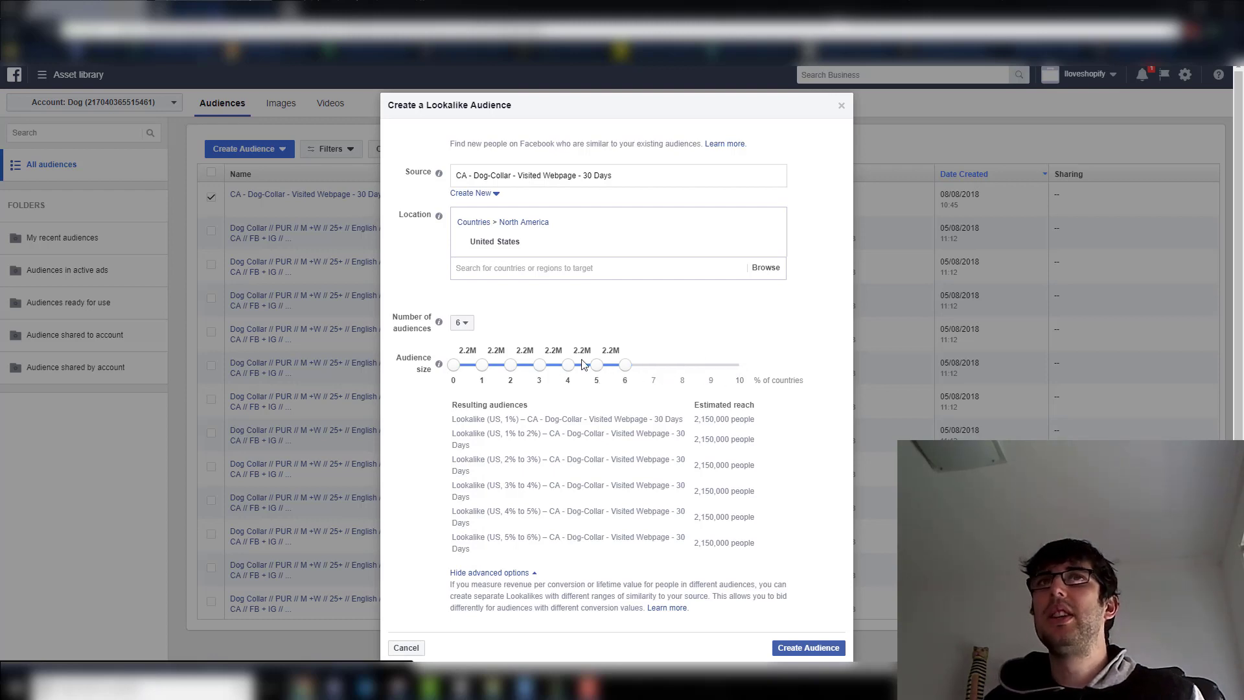
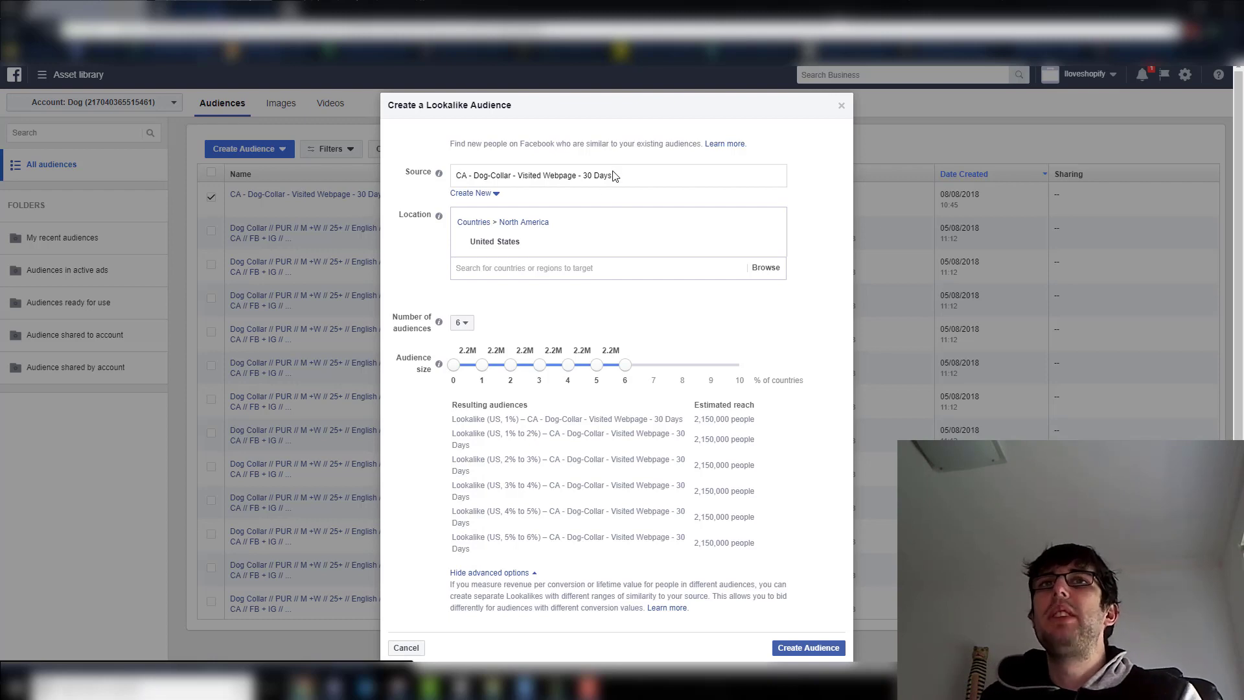
click(503, 272)
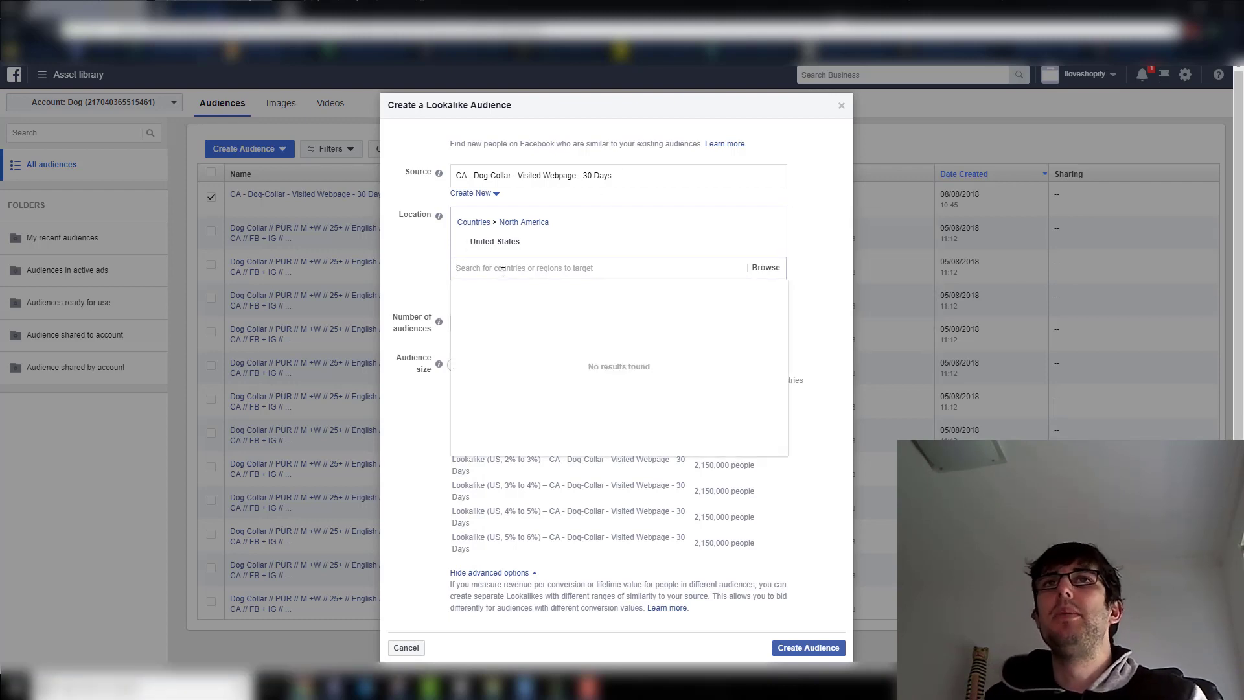
click(424, 233)
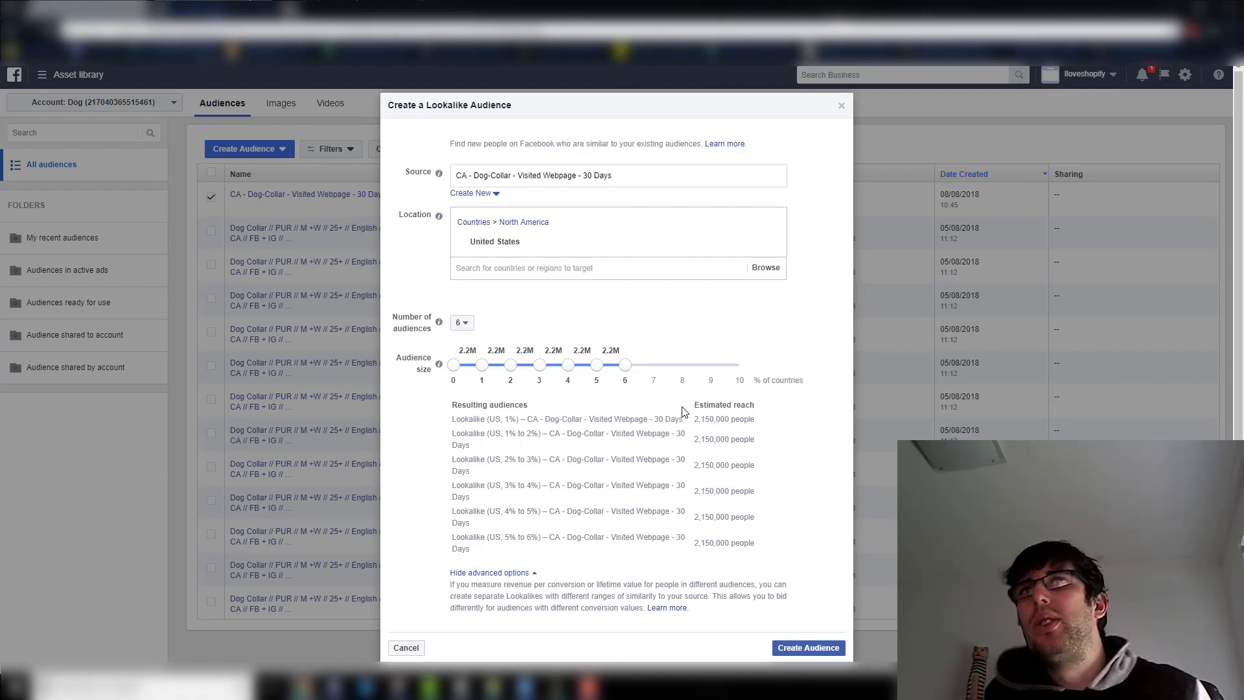
Step: Reduce the number of lookalike audiences to 3 and extend the third one's range to 2% to 10%
drag(625, 364, 683, 366)
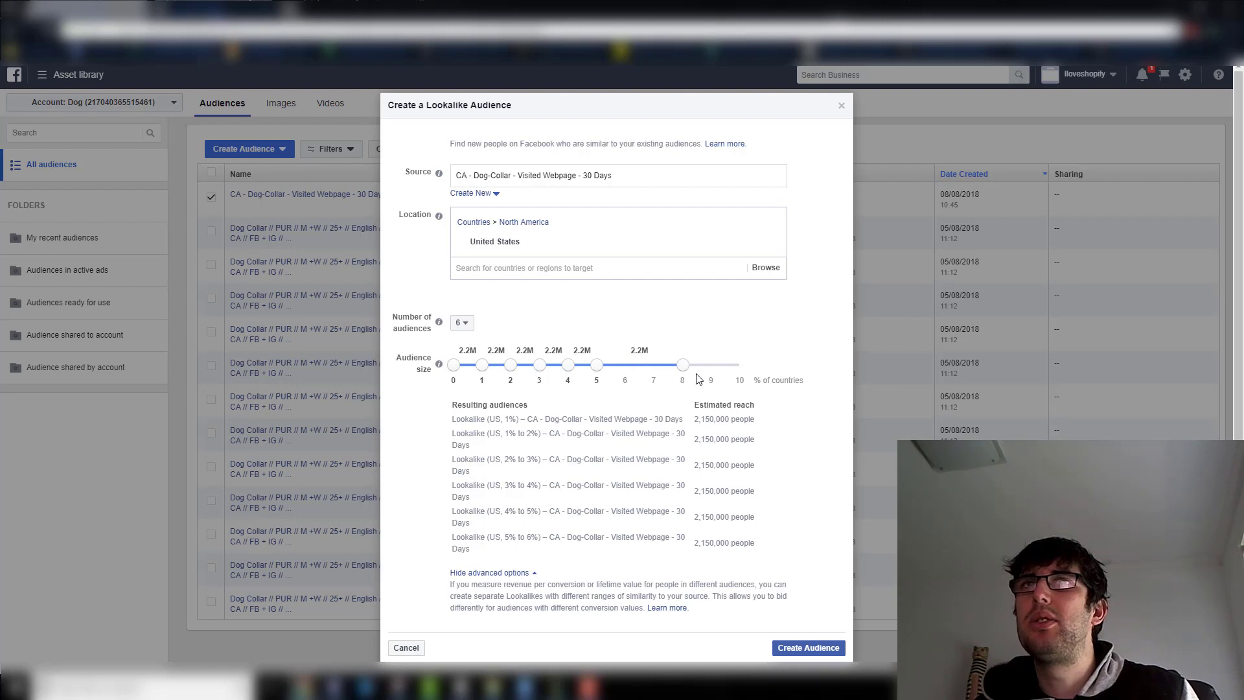
click(461, 322)
click(461, 375)
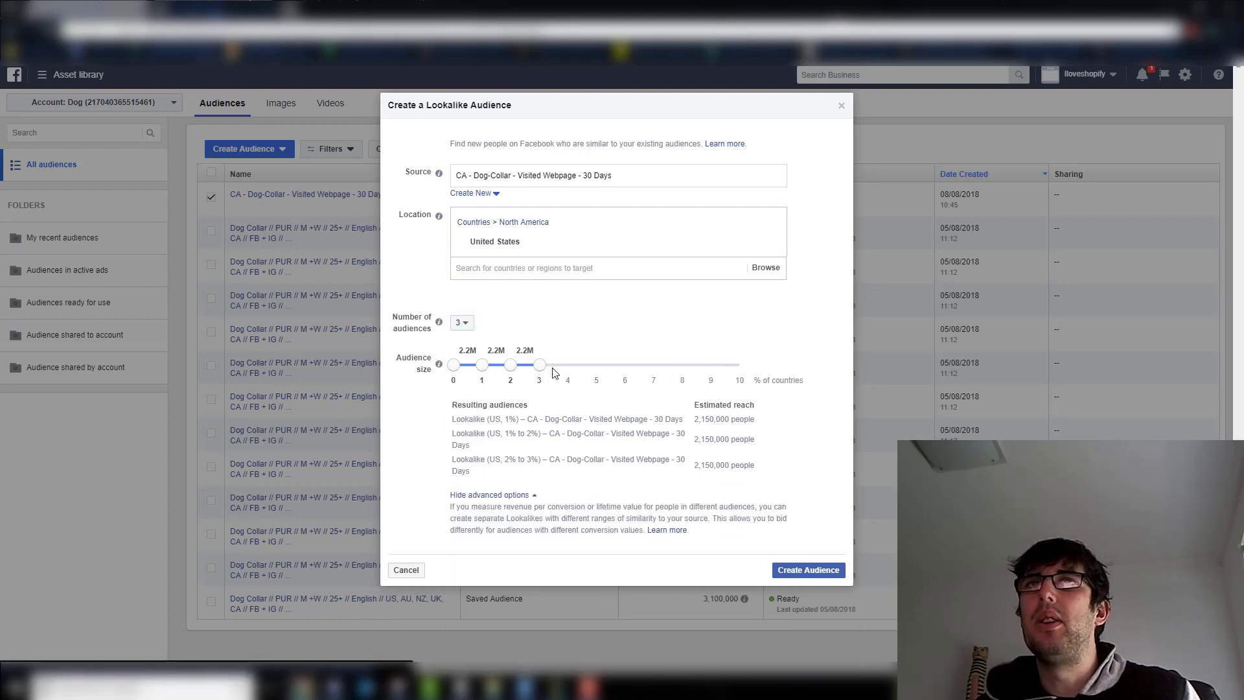
drag(544, 366, 813, 367)
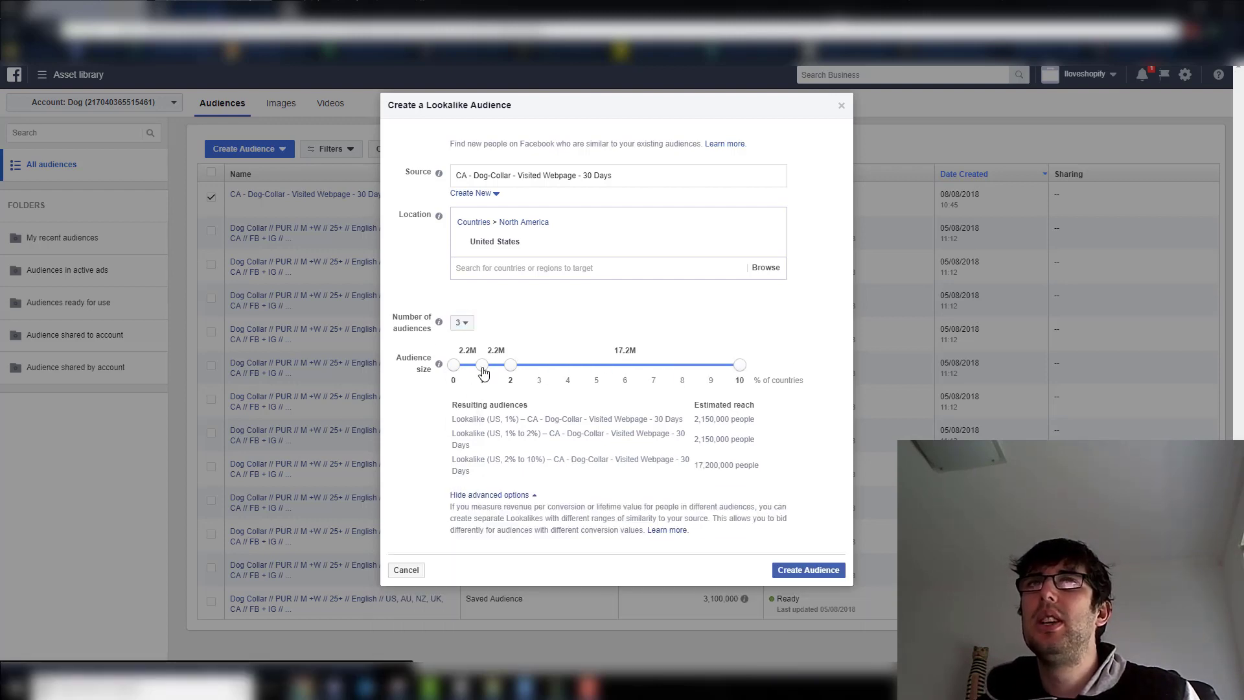
Step: Set the number of audiences to 1 and extend that lookalike audience's size to 10% of the United States
click(461, 322)
click(461, 336)
drag(480, 365, 750, 371)
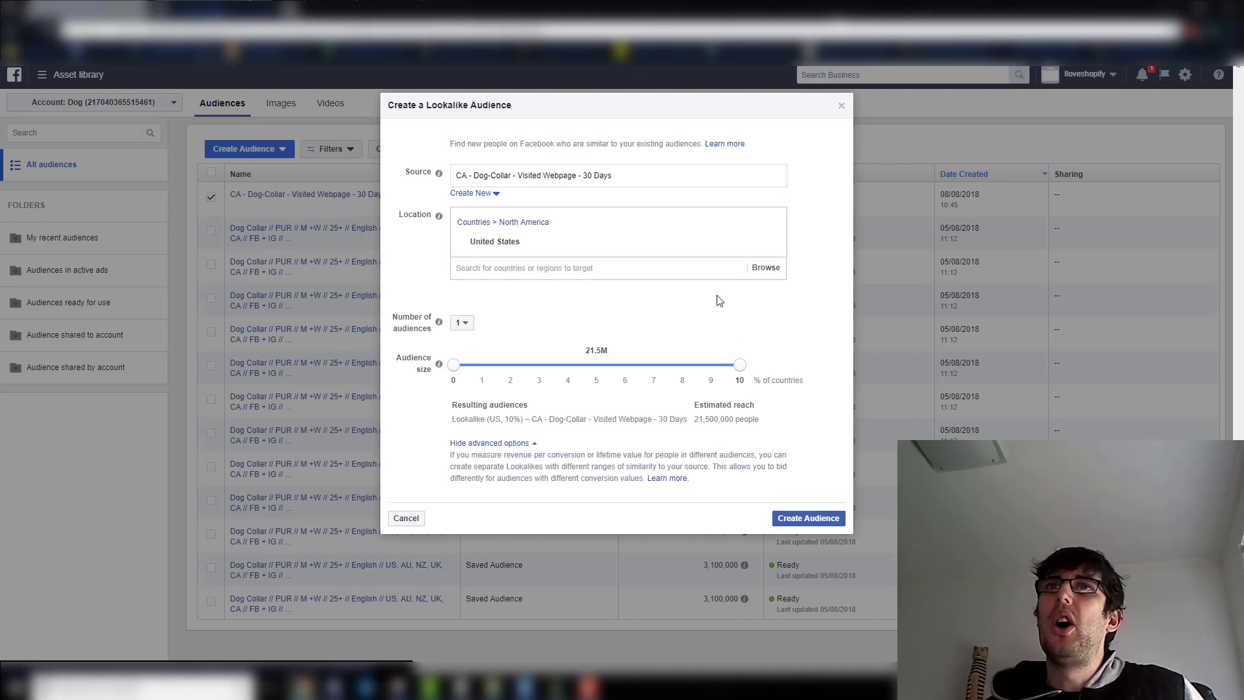
drag(741, 366, 822, 375)
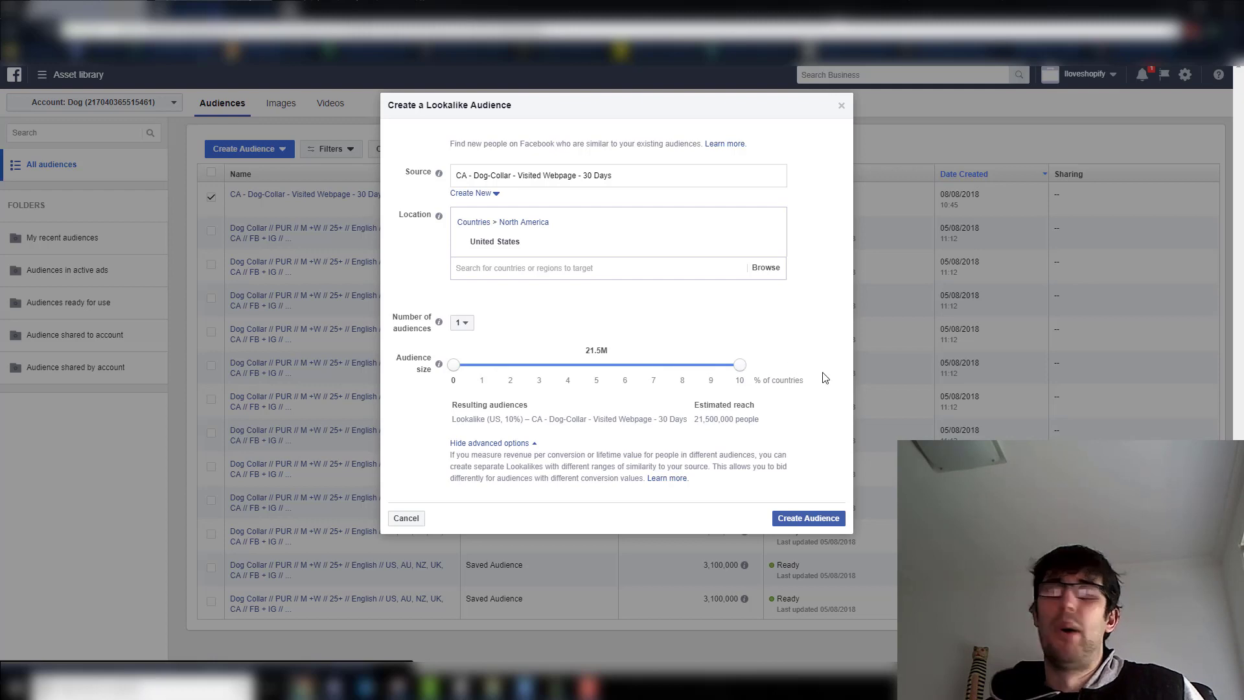